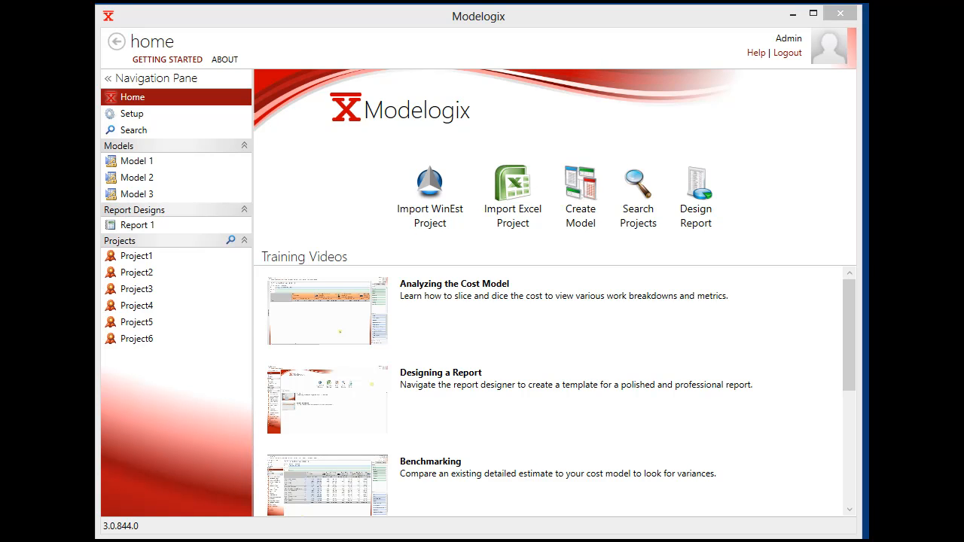
View the details of Project1 and look at the Excel project import options, leaving the import without choosing a file.
{"action": "left_click", "coordinate": [154, 260]}
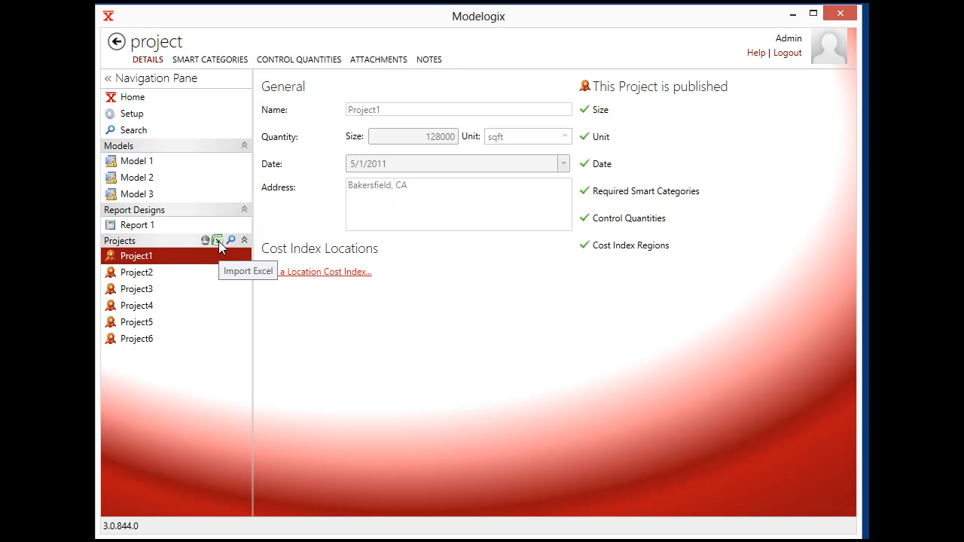
{"action": "left_click", "coordinate": [219, 243]}
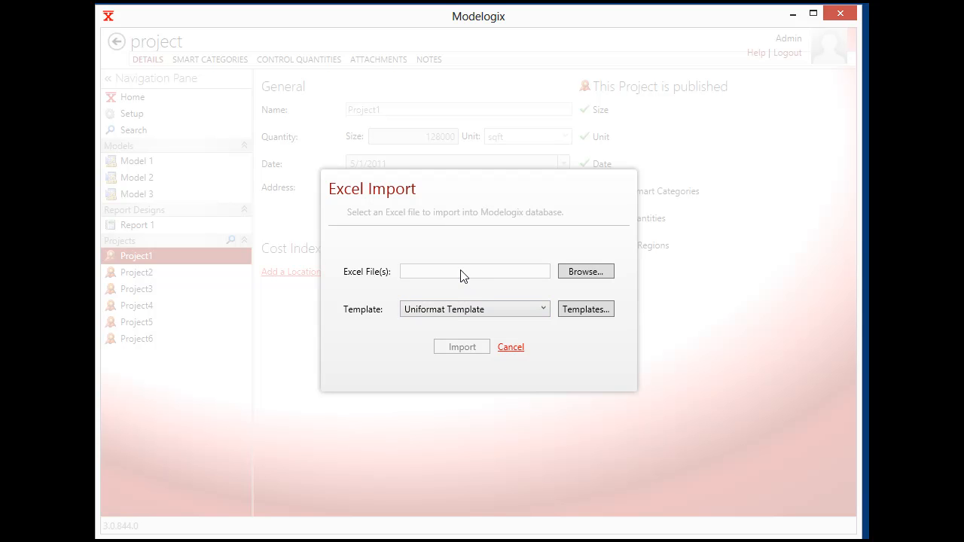
{"action": "left_click", "coordinate": [510, 348]}
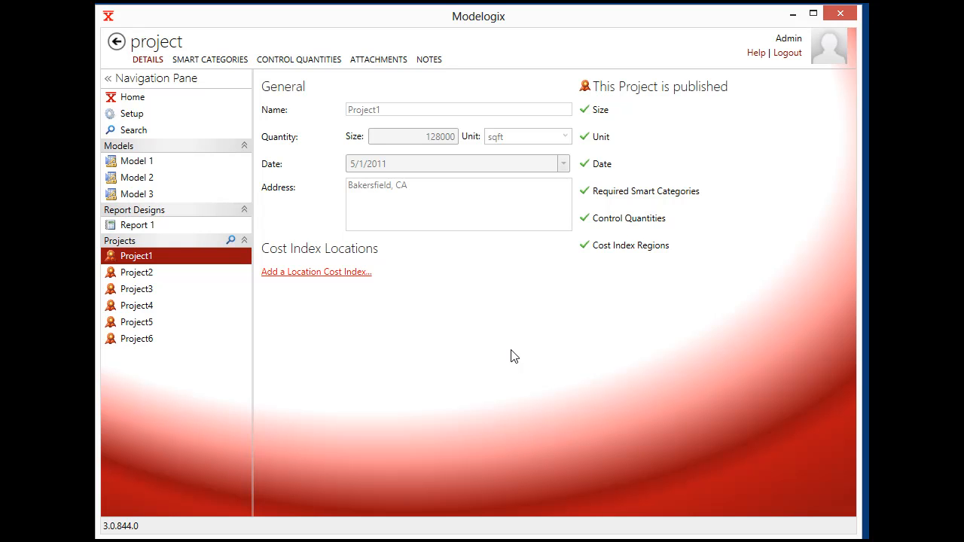
Show the project search results on the map and enlarge the results table to list all projects.
{"action": "mouse_move", "coordinate": [233, 307]}
{"action": "left_click", "coordinate": [149, 131]}
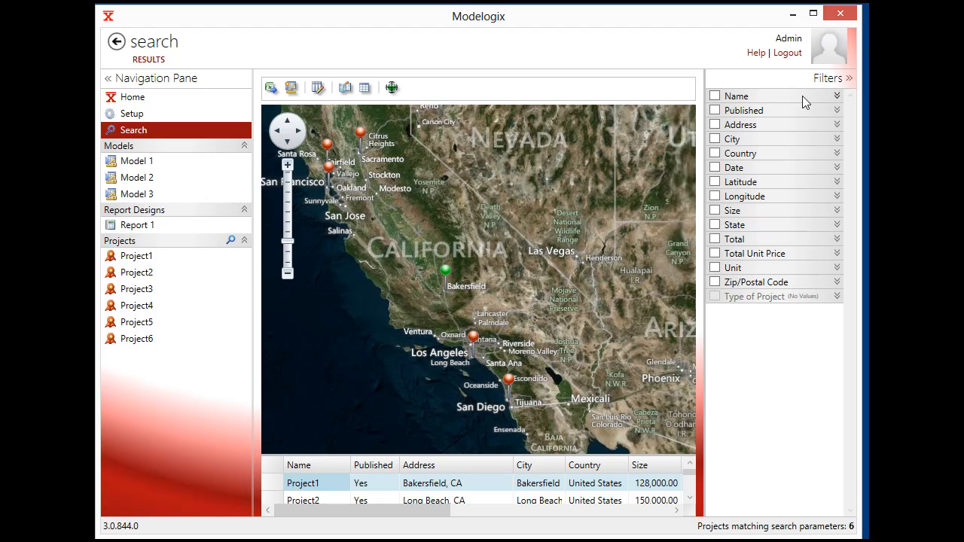
{"action": "left_click", "coordinate": [848, 78]}
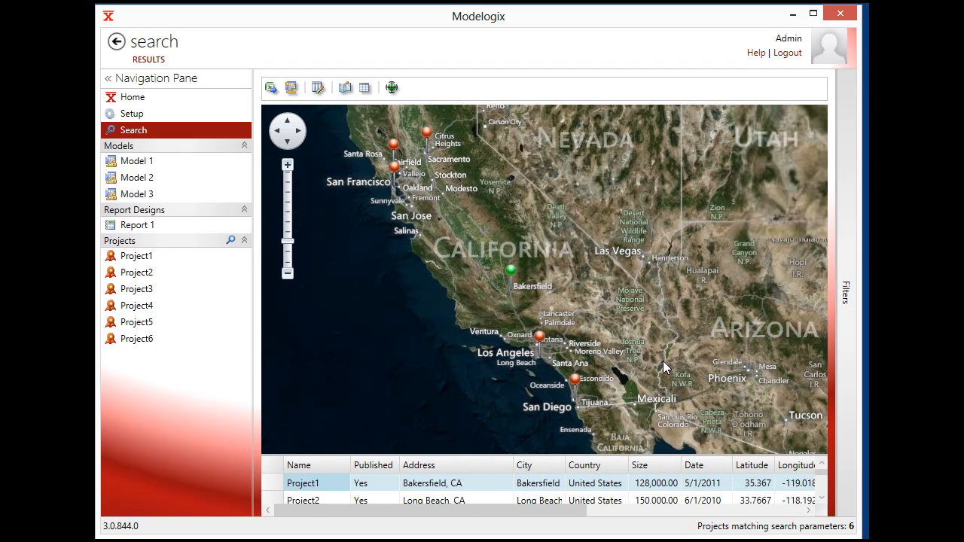
{"action": "left_click_drag", "start_coordinate": [623, 454], "coordinate": [635, 375]}
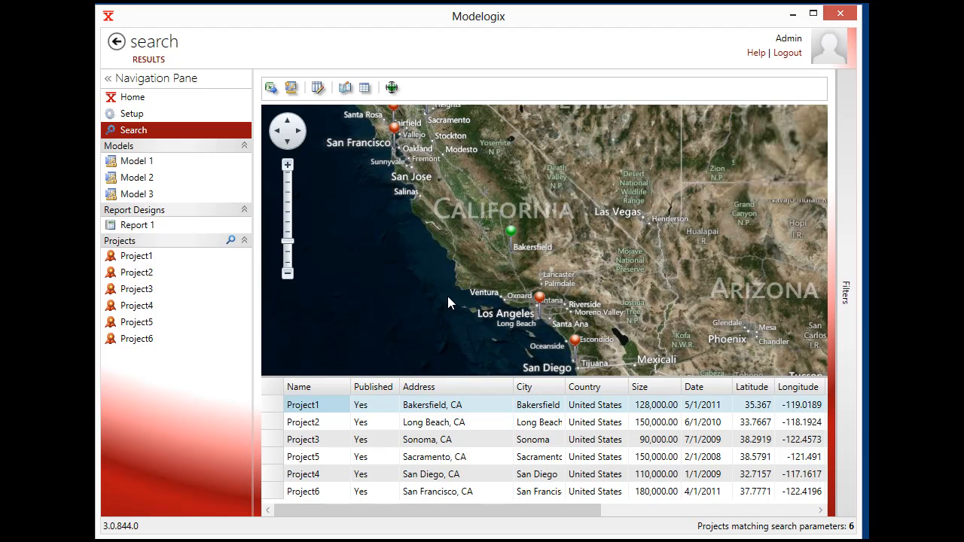
Try filtering the project search results by Size and clear the filter again.
{"action": "left_click", "coordinate": [847, 300]}
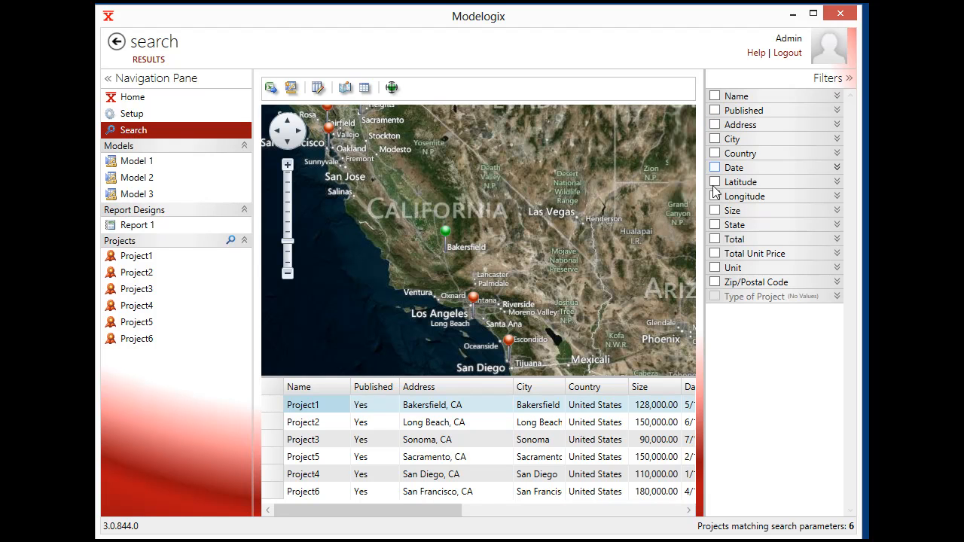
{"action": "left_click", "coordinate": [715, 211]}
{"action": "mouse_move", "coordinate": [715, 234]}
{"action": "left_mouse_down"}
{"action": "mouse_move", "coordinate": [760, 240]}
{"action": "mouse_move", "coordinate": [712, 241]}
{"action": "left_mouse_up"}
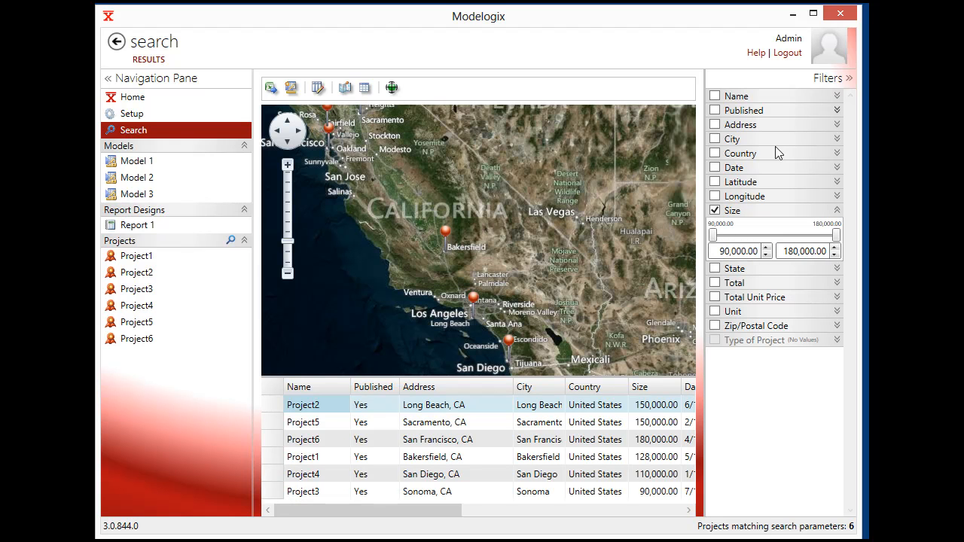
{"action": "left_click", "coordinate": [715, 213]}
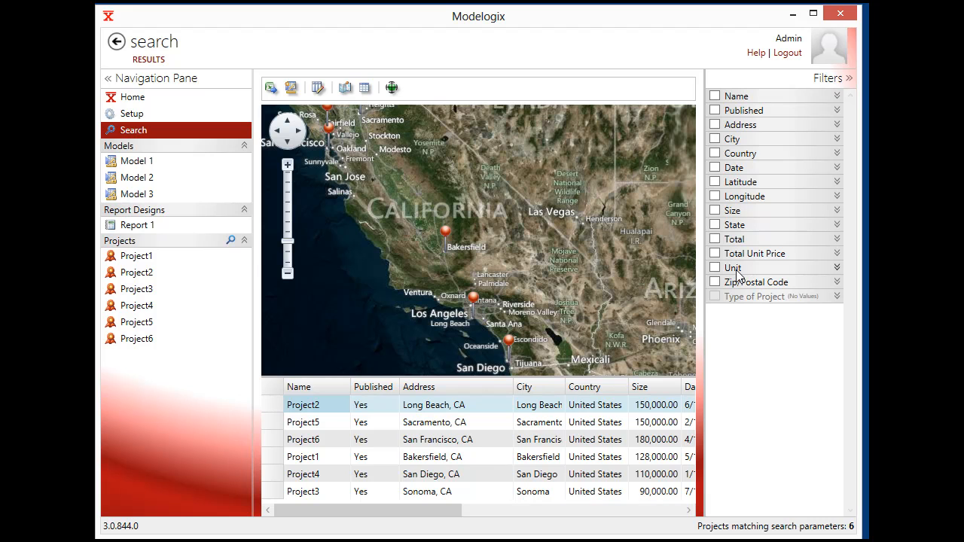
{"action": "left_click", "coordinate": [847, 79]}
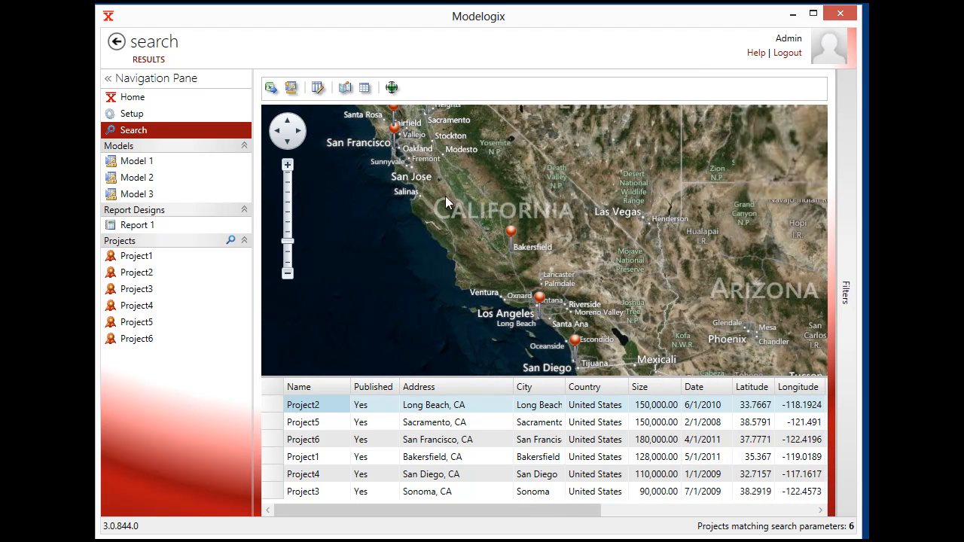
Review the WBS tables, the Type of Project smart category and the Inflation Index cost index in the setup.
{"action": "left_click", "coordinate": [140, 119]}
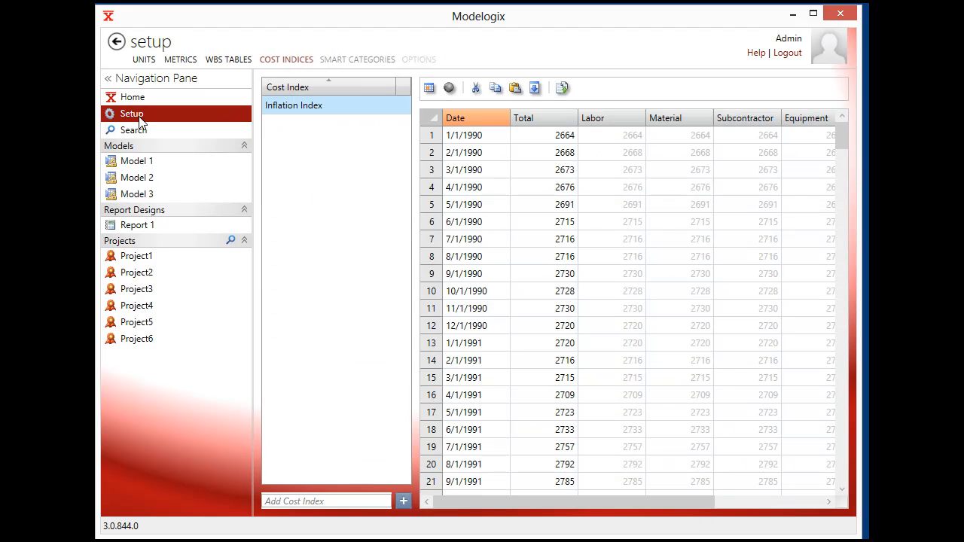
{"action": "left_click", "coordinate": [230, 61]}
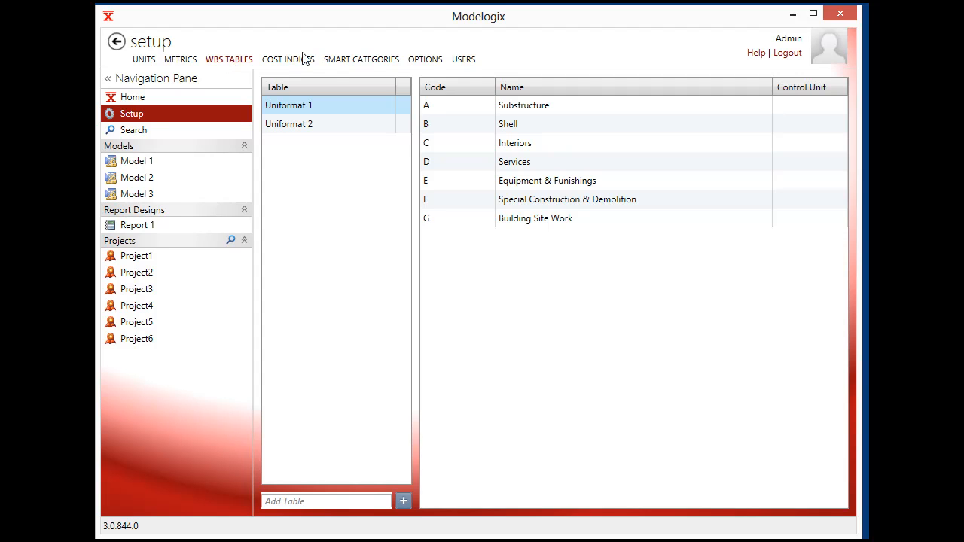
{"action": "left_click", "coordinate": [338, 61]}
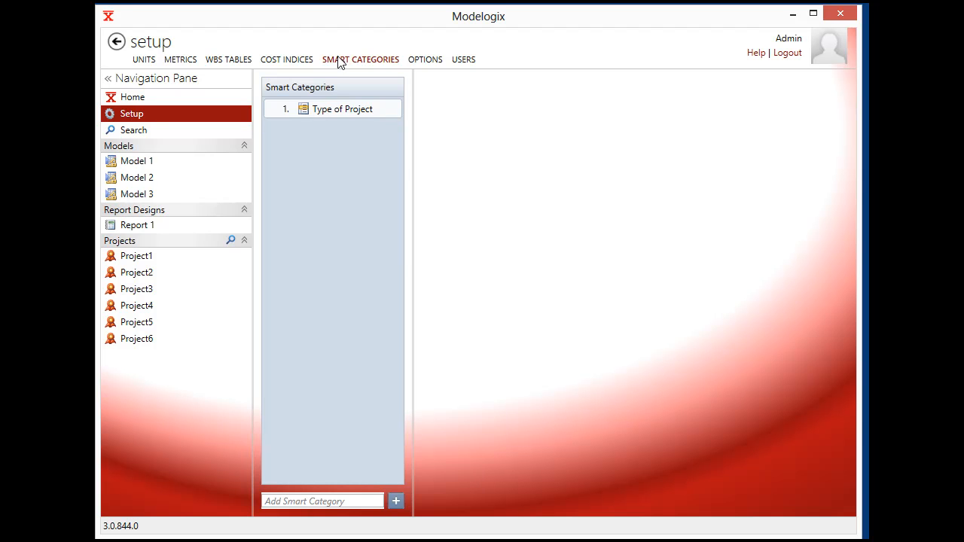
{"action": "left_click", "coordinate": [335, 110]}
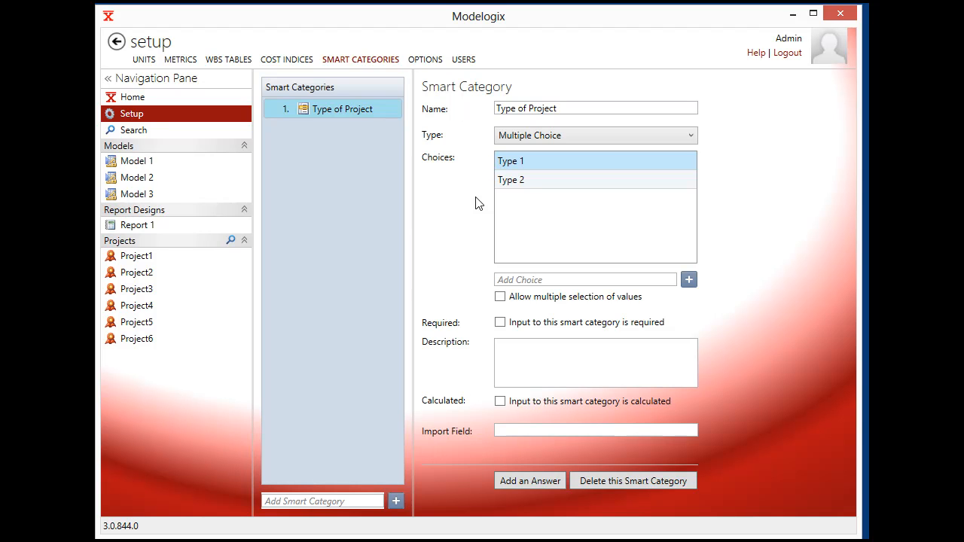
{"action": "left_click", "coordinate": [301, 64]}
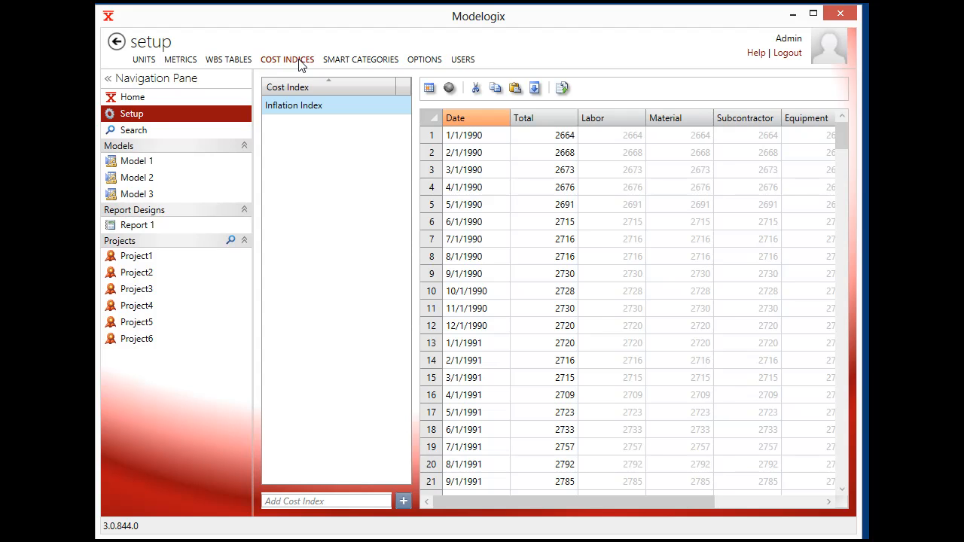
{"action": "mouse_move", "coordinate": [286, 113]}
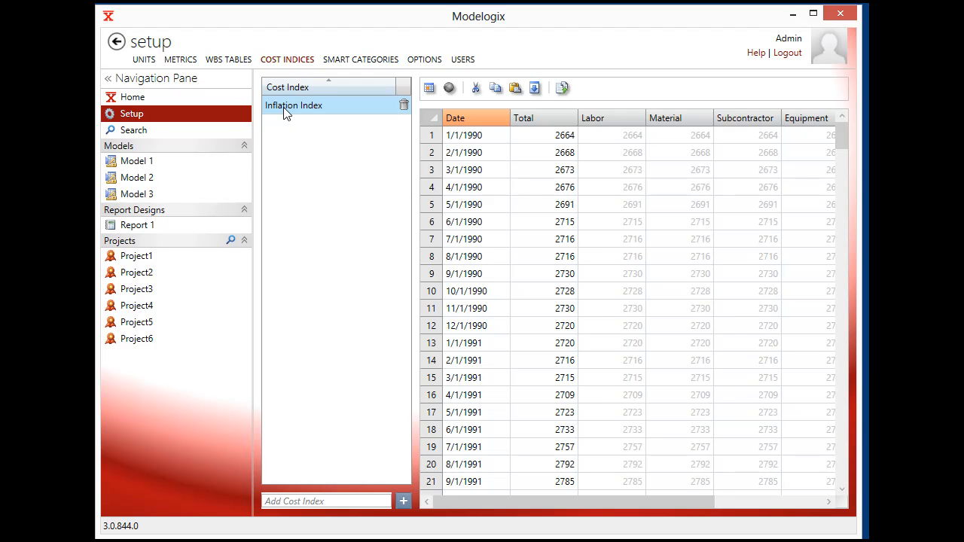
Review the details of Model 1 and its unit cost spreadsheet down to the total row.
{"action": "left_click", "coordinate": [128, 162]}
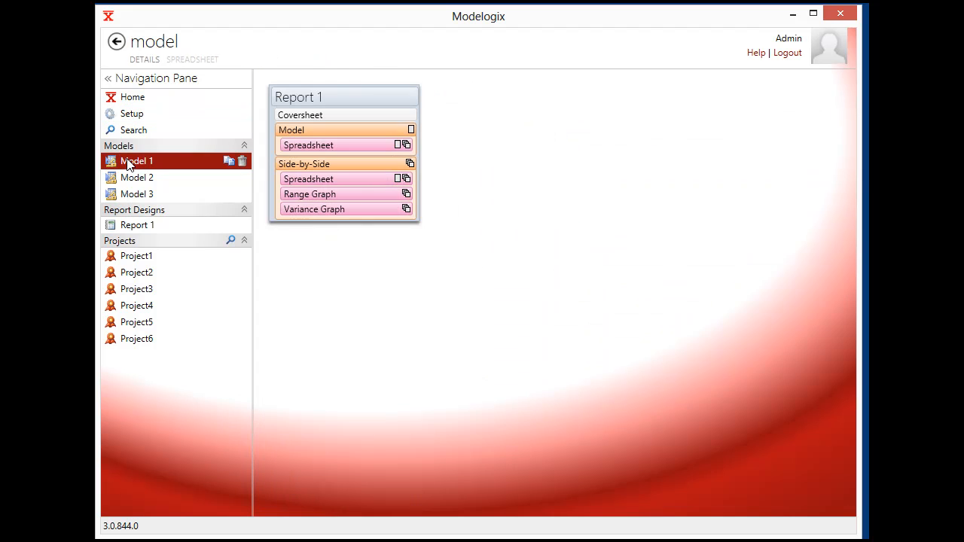
{"action": "left_click", "coordinate": [150, 61]}
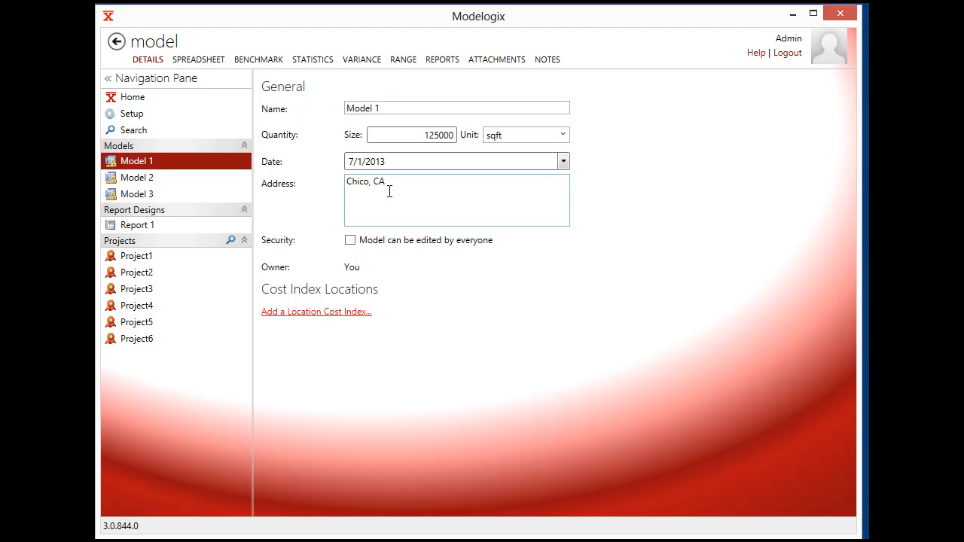
{"action": "left_click", "coordinate": [208, 64]}
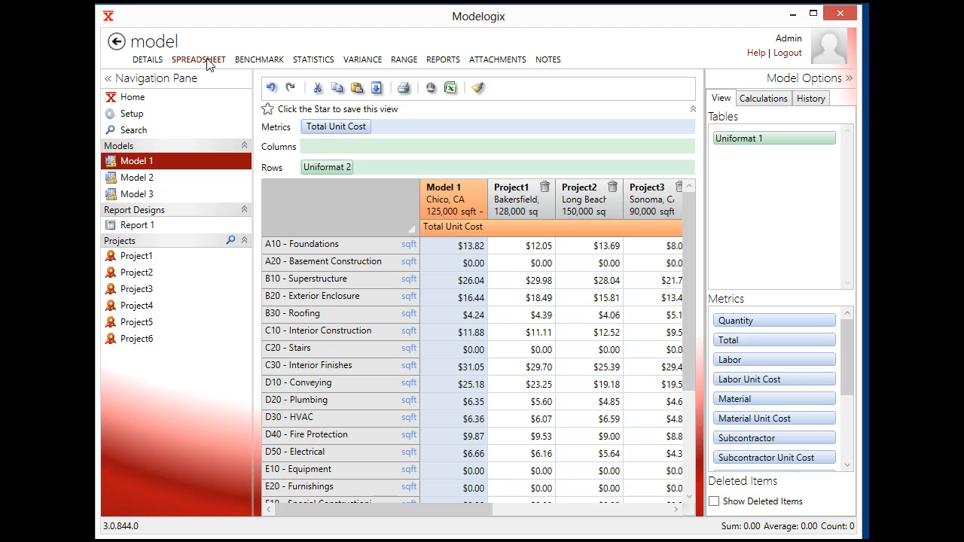
{"action": "left_click", "coordinate": [849, 79]}
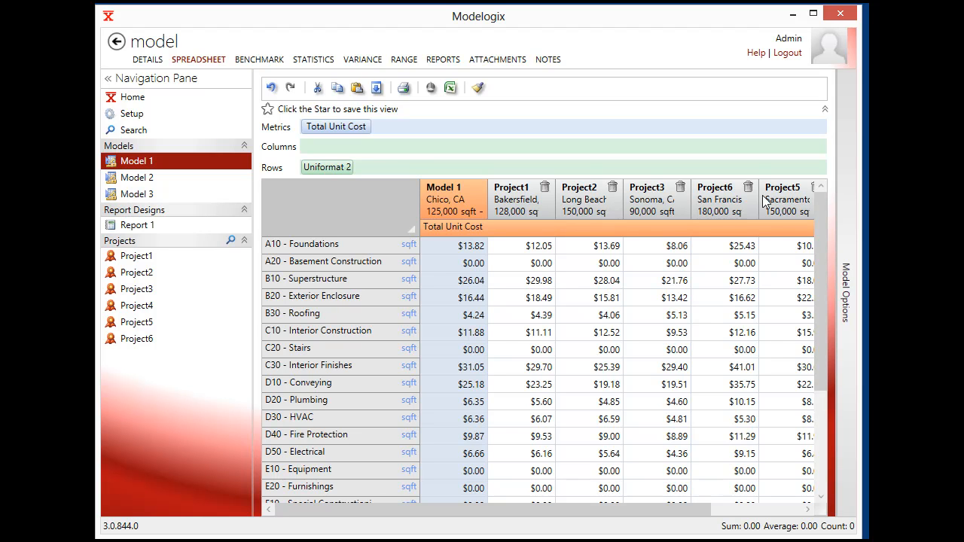
{"action": "left_click_drag", "start_coordinate": [816, 285], "coordinate": [821, 406]}
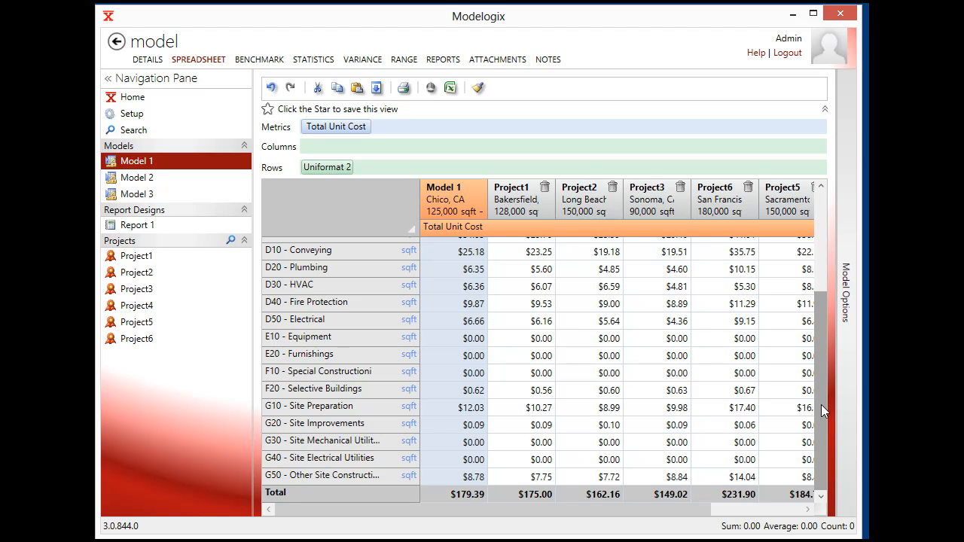
{"action": "left_click_drag", "start_coordinate": [820, 404], "coordinate": [817, 283]}
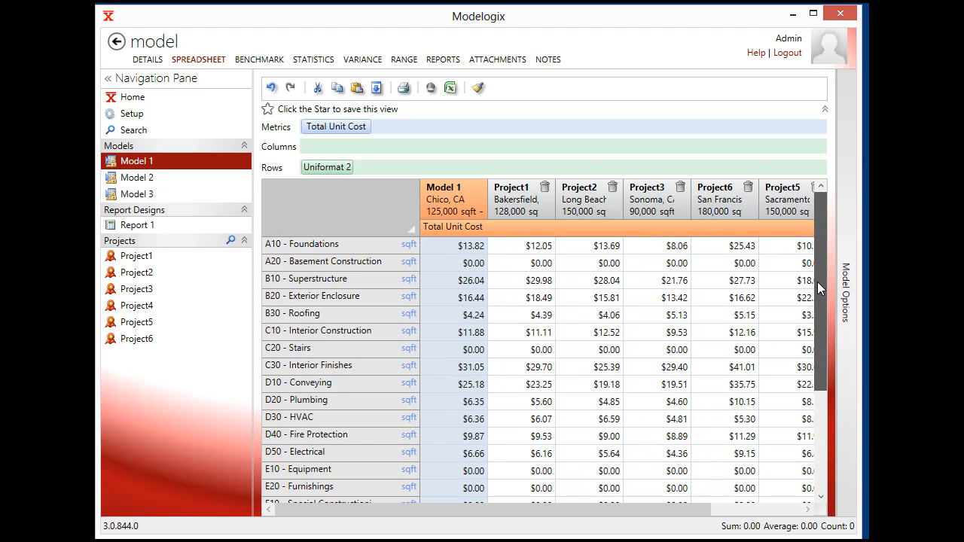
Regroup the rows of Model 1's spreadsheet by Uniformat 1 instead of Uniformat 2.
{"action": "mouse_move", "coordinate": [401, 284]}
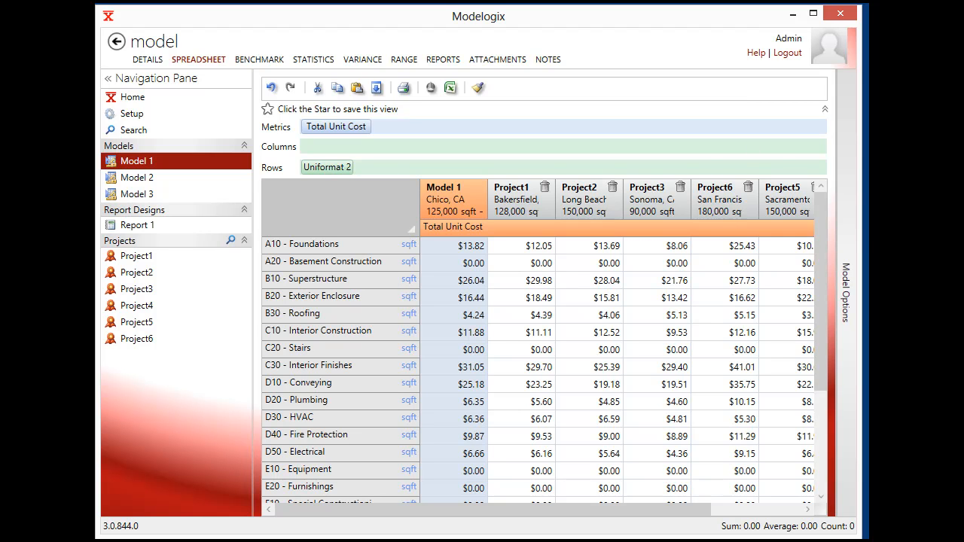
{"action": "left_click", "coordinate": [845, 238]}
{"action": "left_click_drag", "start_coordinate": [762, 140], "coordinate": [741, 180]}
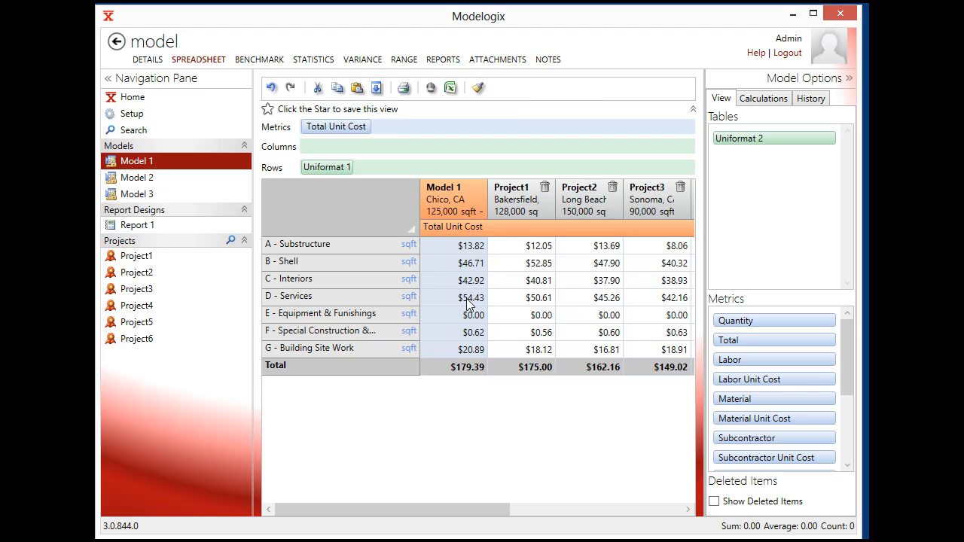
Examine Model 1's statistics table and the Foundations project values in its range graph.
{"action": "left_click", "coordinate": [314, 62]}
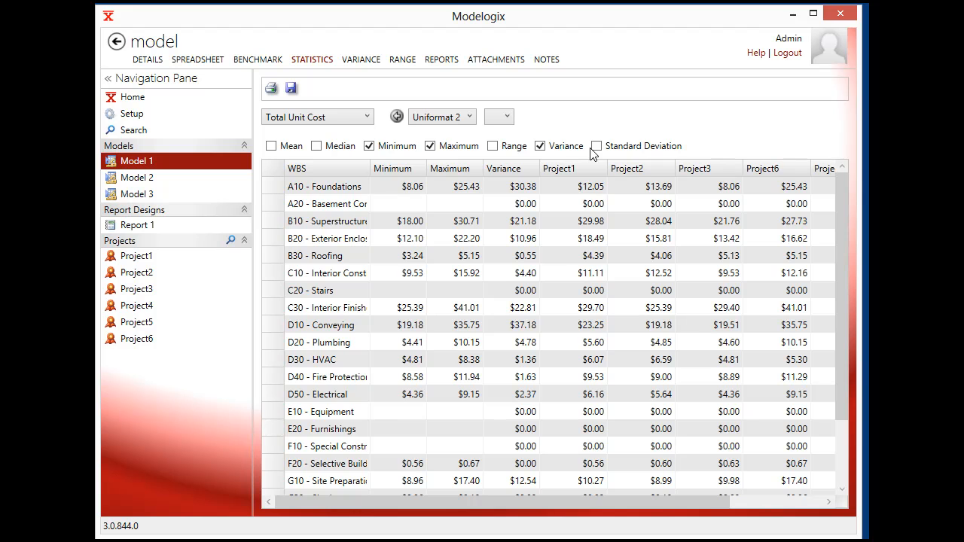
{"action": "left_click", "coordinate": [399, 59]}
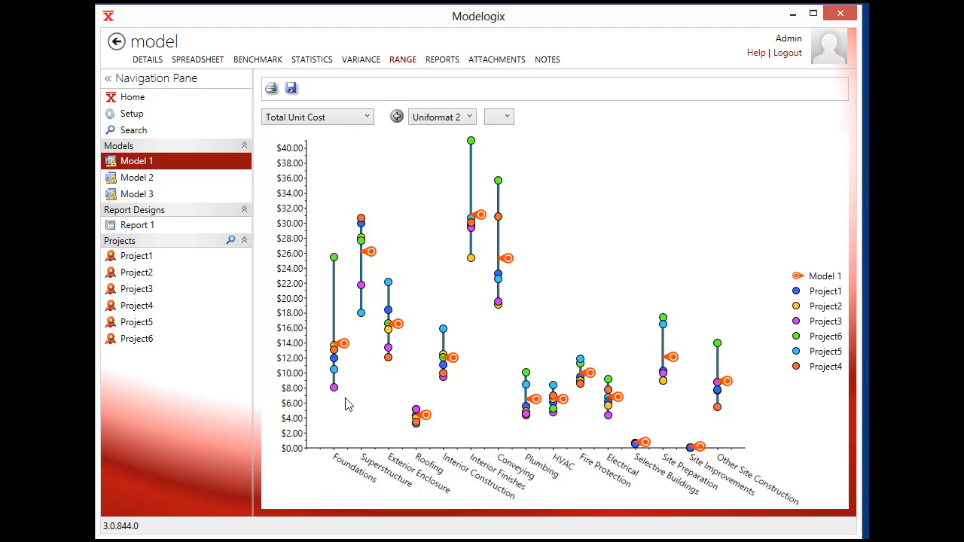
{"action": "mouse_move", "coordinate": [331, 257]}
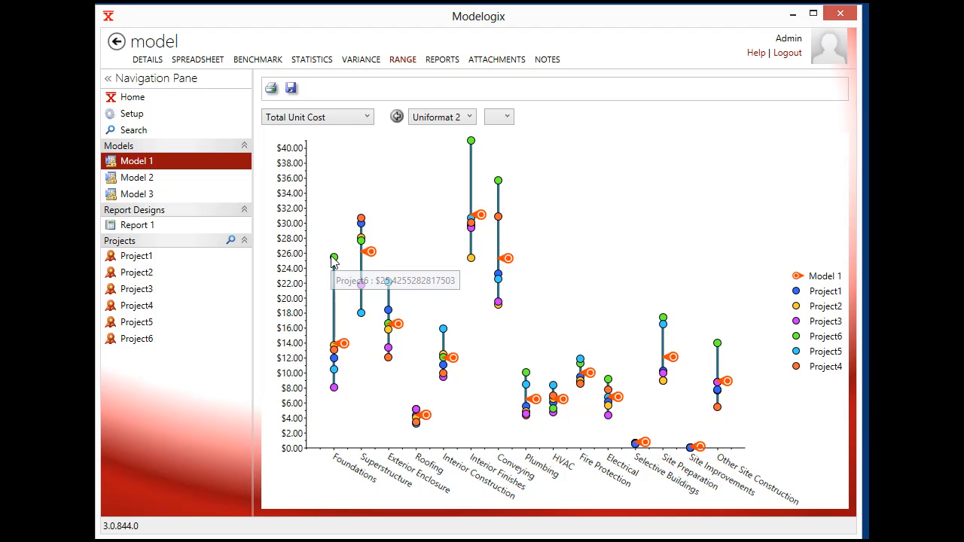
{"action": "mouse_move", "coordinate": [335, 395]}
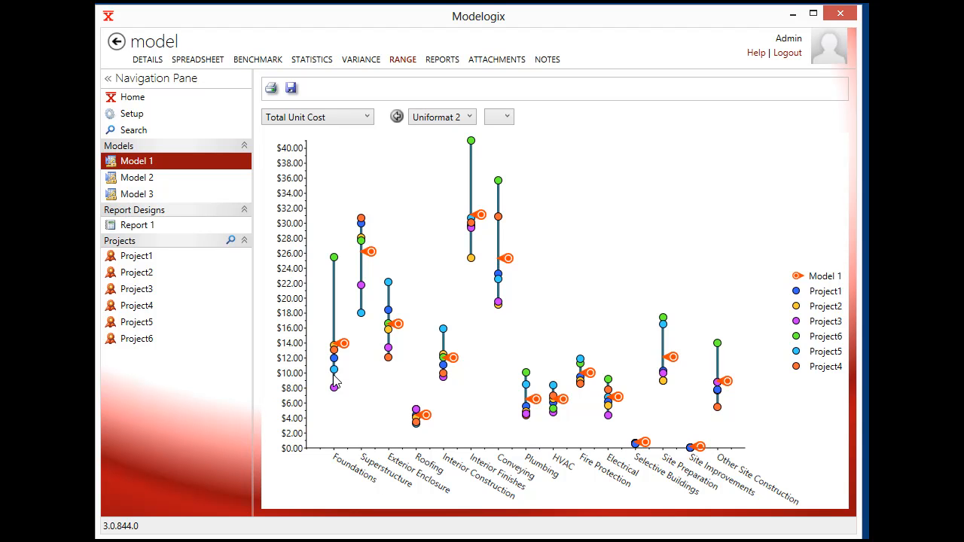
{"action": "mouse_move", "coordinate": [343, 350]}
Switch the range graph's WBS grouping to Uniformat 1.
{"action": "left_click", "coordinate": [469, 119]}
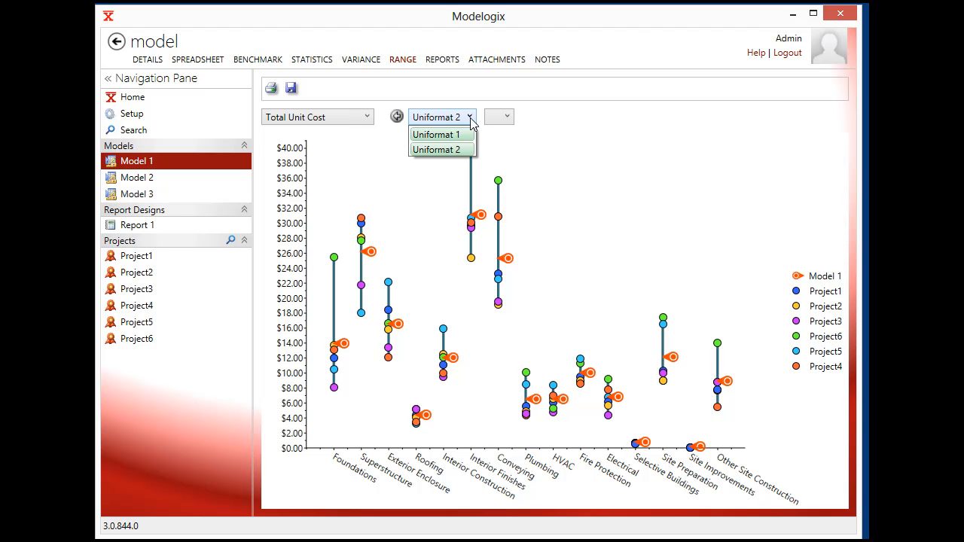
{"action": "left_click", "coordinate": [462, 137]}
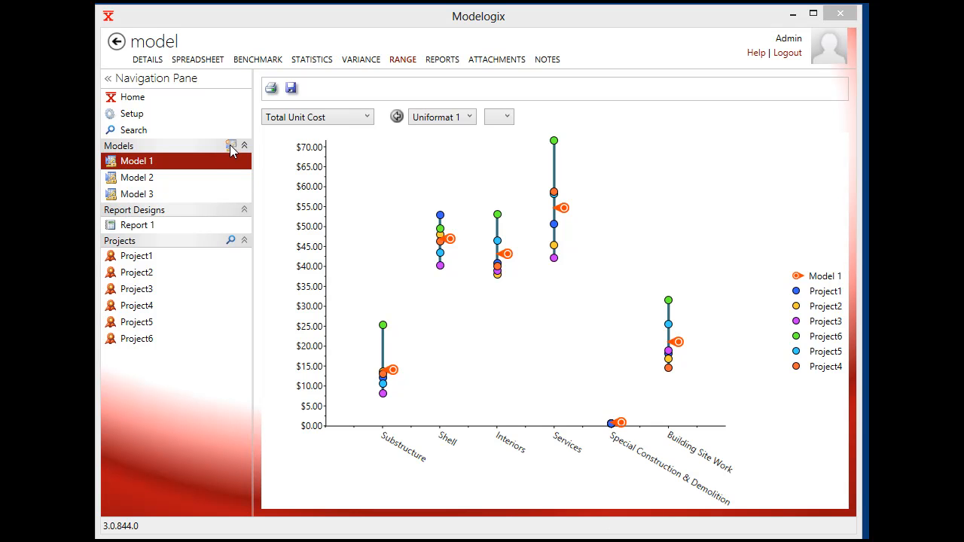
Create a new cost model and set its size to 100000 sqft.
{"action": "left_click", "coordinate": [230, 148]}
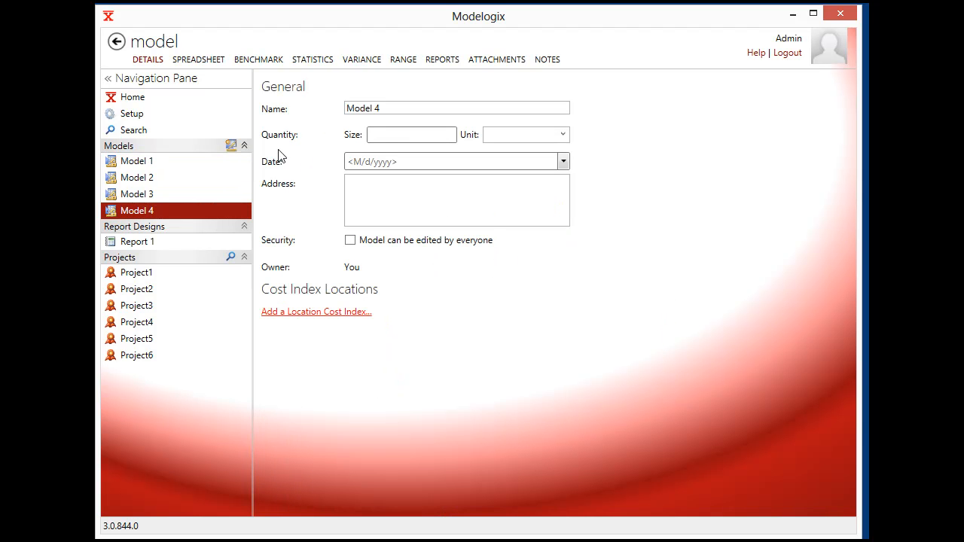
{"action": "left_click", "coordinate": [383, 135]}
{"action": "type", "text": "100000"}
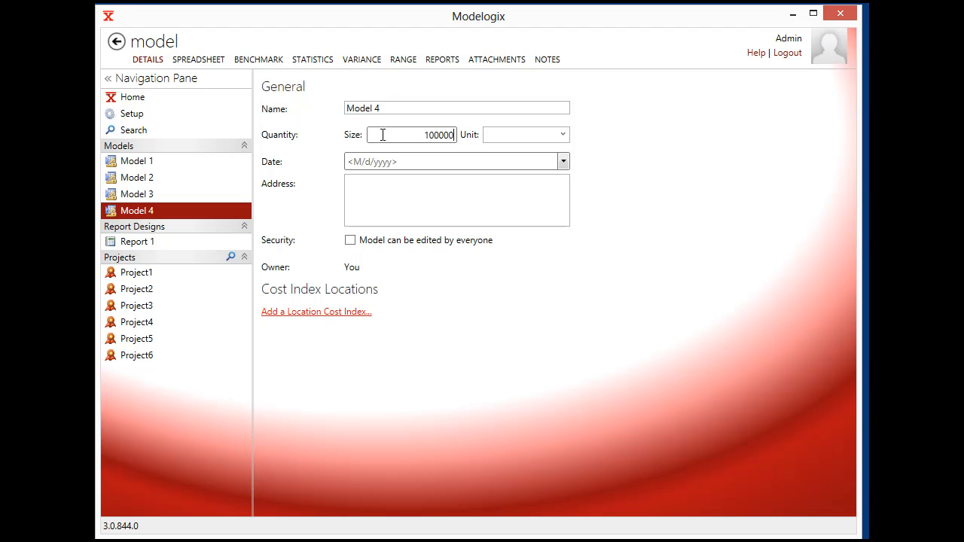
{"action": "left_click", "coordinate": [562, 134]}
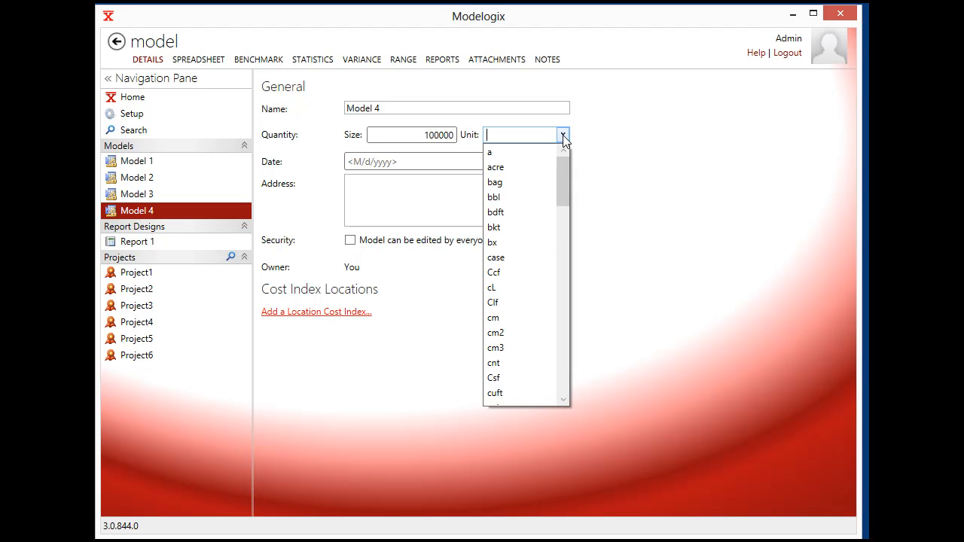
{"action": "left_click_drag", "start_coordinate": [558, 177], "coordinate": [566, 349]}
{"action": "left_click", "coordinate": [515, 333]}
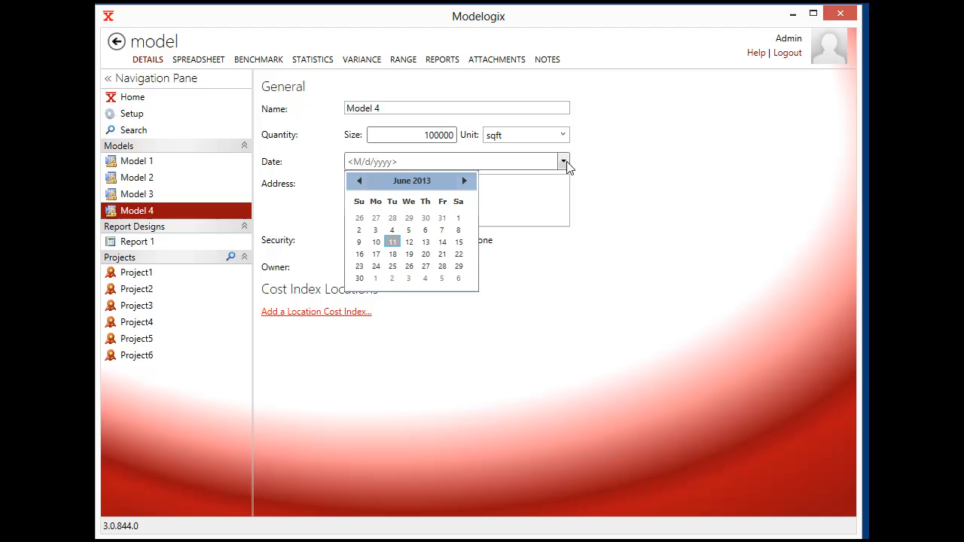
Set the new model's date to 8/12/2013.
{"action": "left_click", "coordinate": [465, 182]}
{"action": "left_click", "coordinate": [465, 181]}
{"action": "left_click", "coordinate": [375, 242]}
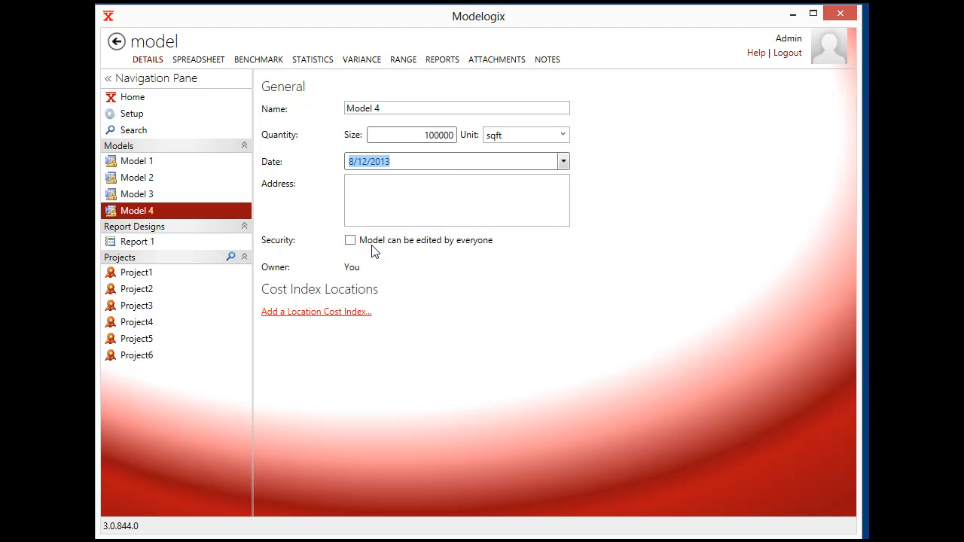
Set the new model's address to Fresno, CA.
{"action": "left_click", "coordinate": [387, 190]}
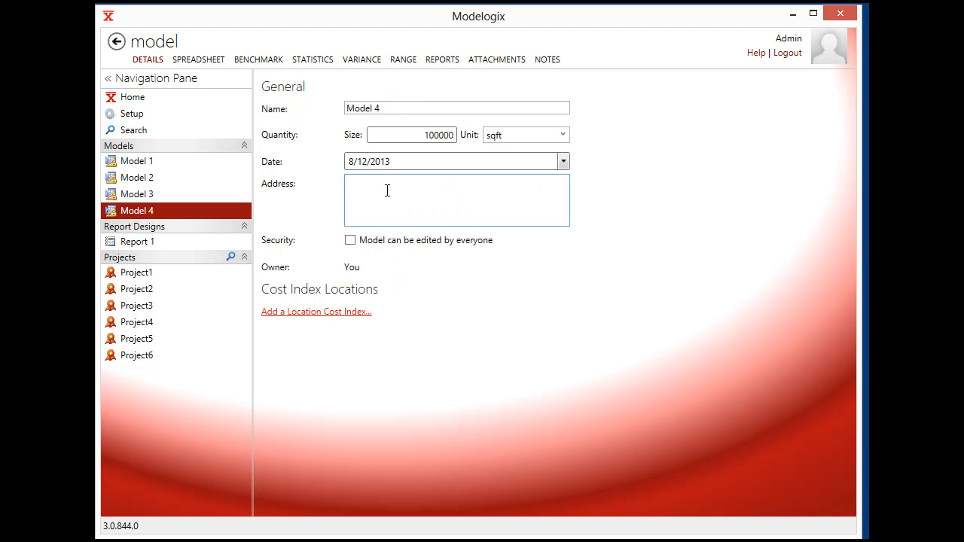
{"action": "type", "text": "Fresh"}
{"action": "key", "text": "BackSpace"}
{"action": "type", "text": "no, CA"}
Add Project1, Project2 and Project3 to Model 4's spreadsheet and collapse the model options.
{"action": "left_click", "coordinate": [212, 58]}
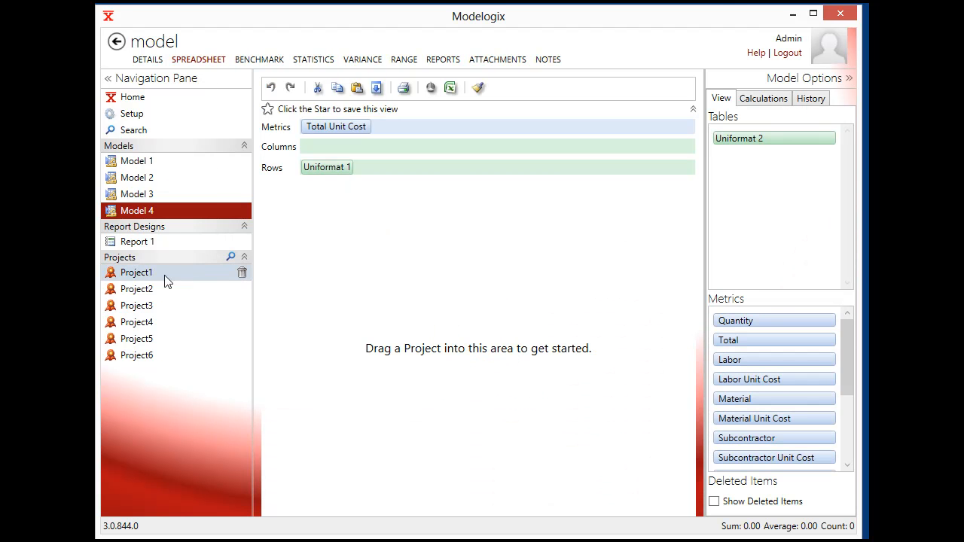
{"action": "left_click_drag", "start_coordinate": [134, 279], "coordinate": [340, 262]}
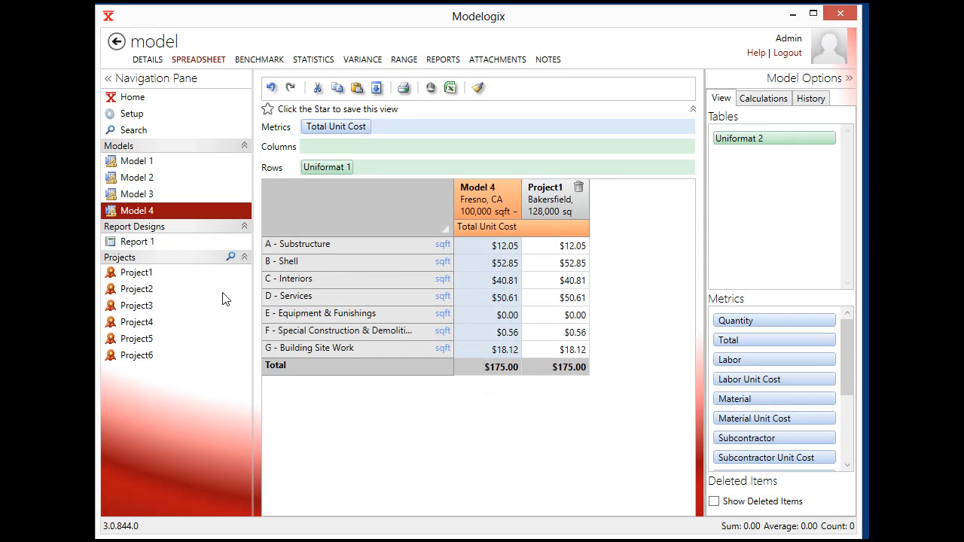
{"action": "left_click_drag", "start_coordinate": [152, 291], "coordinate": [598, 243]}
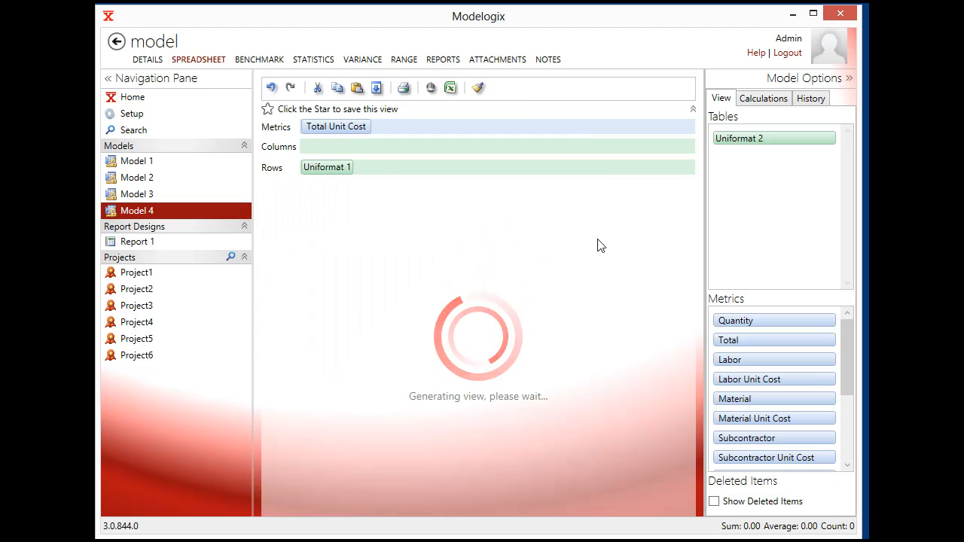
{"action": "left_click_drag", "start_coordinate": [143, 305], "coordinate": [673, 251]}
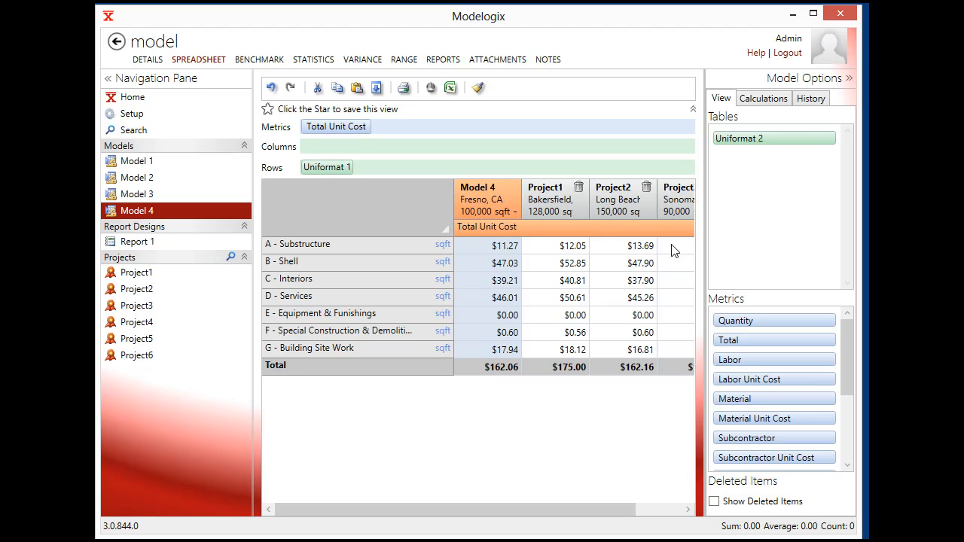
{"action": "left_click", "coordinate": [847, 80]}
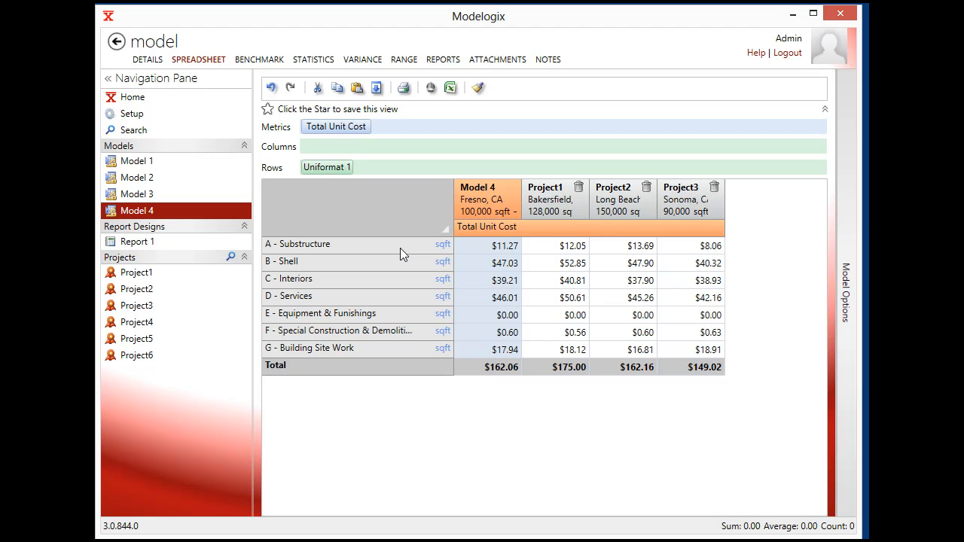
Display Model 4's range graph of total unit cost grouped by Uniformat 2.
{"action": "left_click", "coordinate": [405, 61]}
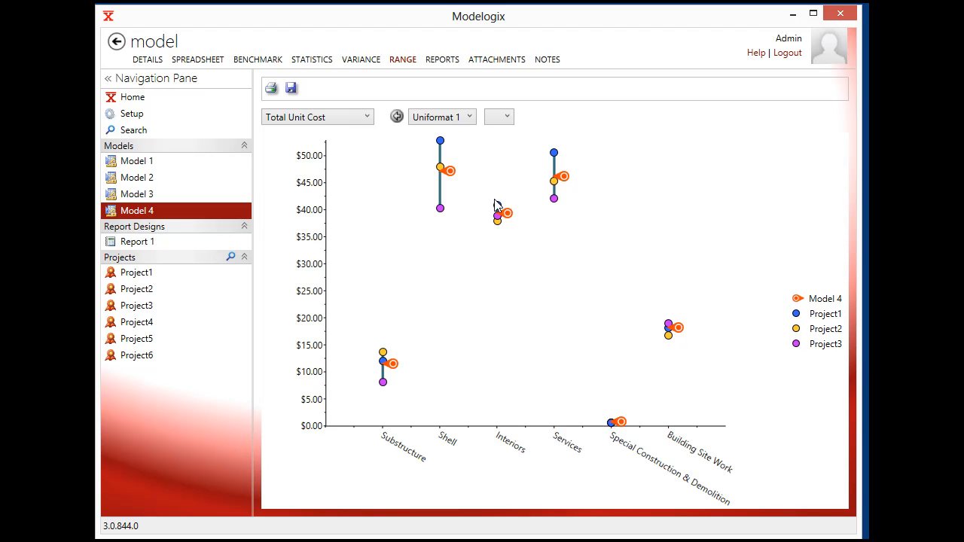
{"action": "left_click", "coordinate": [466, 117]}
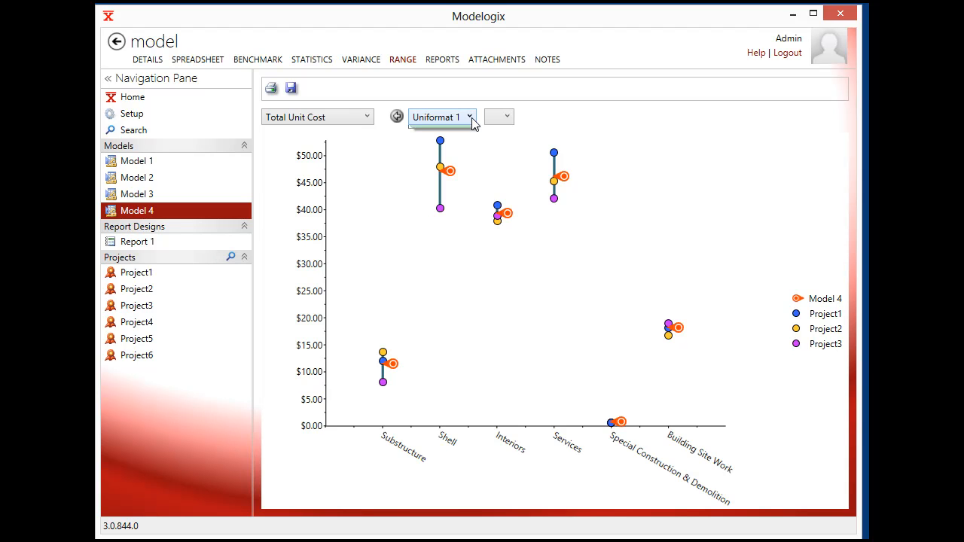
{"action": "left_click", "coordinate": [440, 150]}
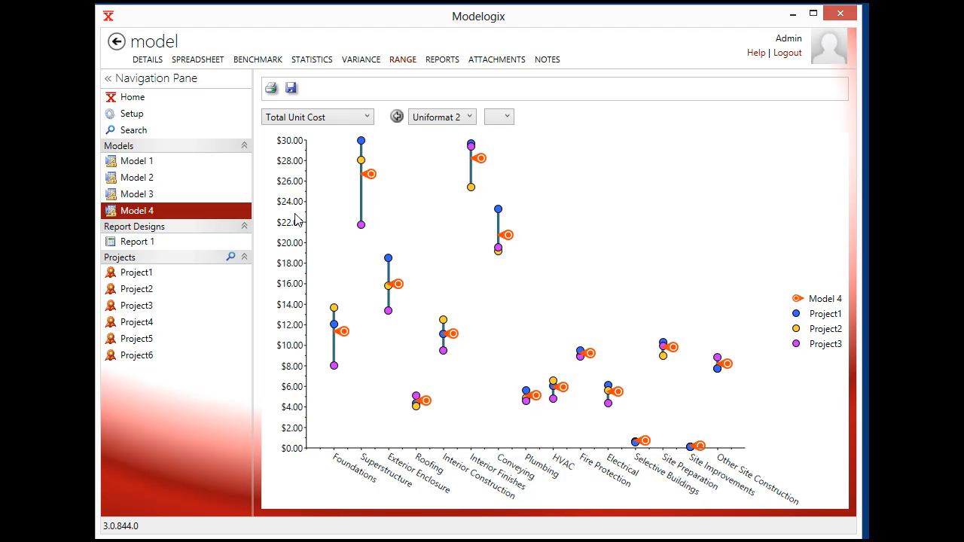
Replace Uniformat 1 with Uniformat 2 in the spreadsheet's rows and review the full cost breakdown down to the totals.
{"action": "left_click", "coordinate": [199, 60]}
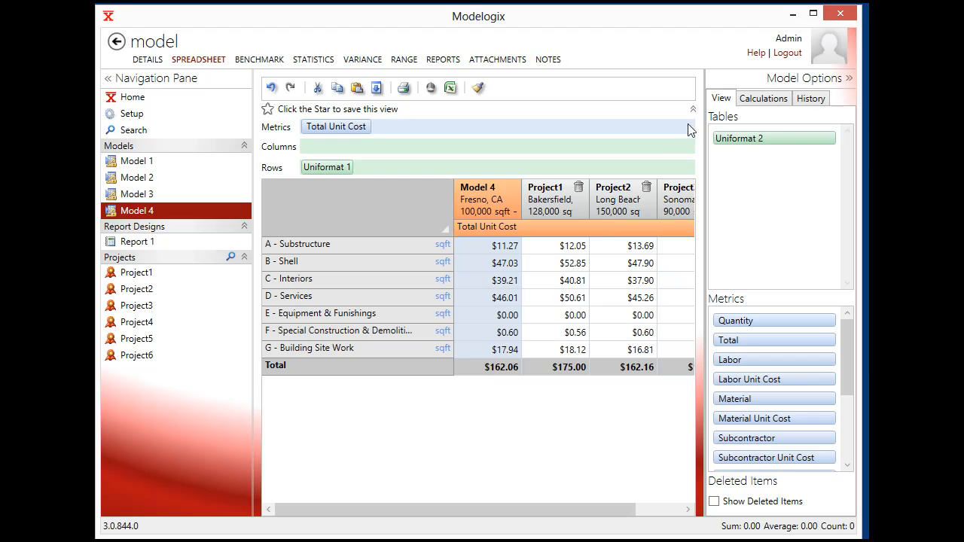
{"action": "left_click_drag", "start_coordinate": [733, 138], "coordinate": [757, 169]}
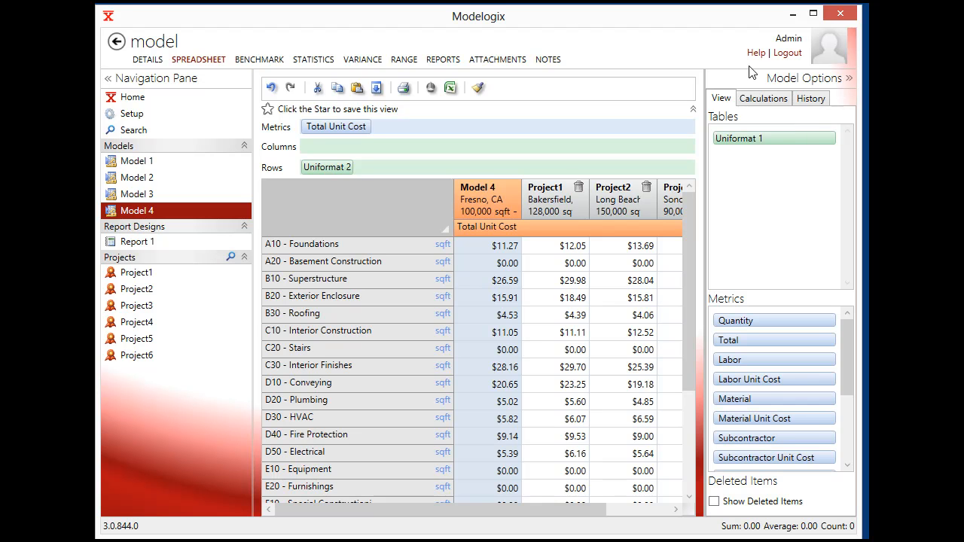
{"action": "left_click", "coordinate": [846, 78]}
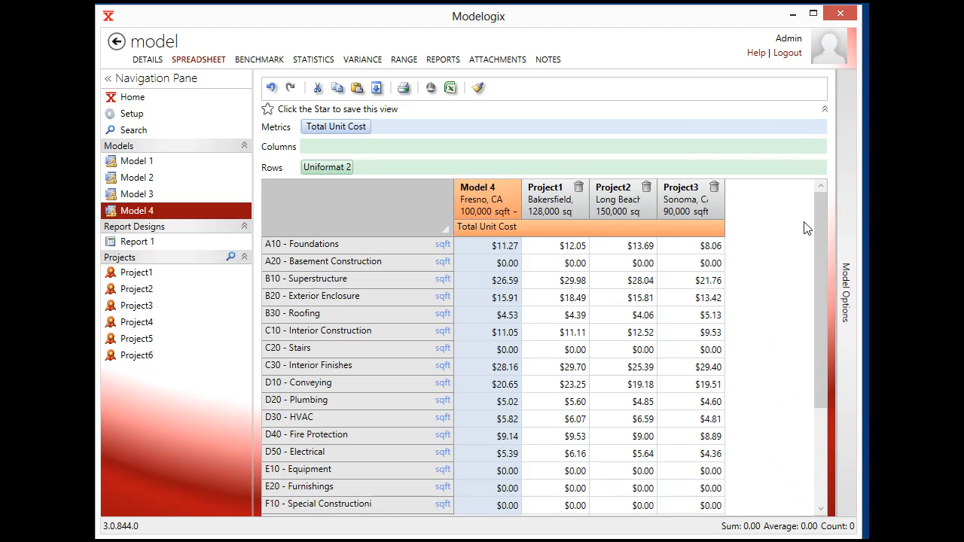
{"action": "left_click_drag", "start_coordinate": [818, 232], "coordinate": [816, 327]}
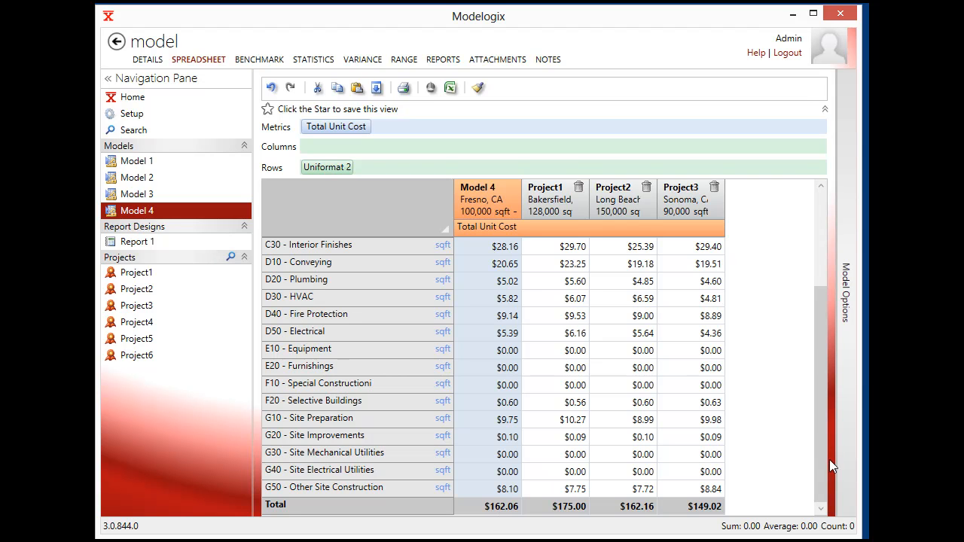
{"action": "left_click_drag", "start_coordinate": [820, 416], "coordinate": [820, 306]}
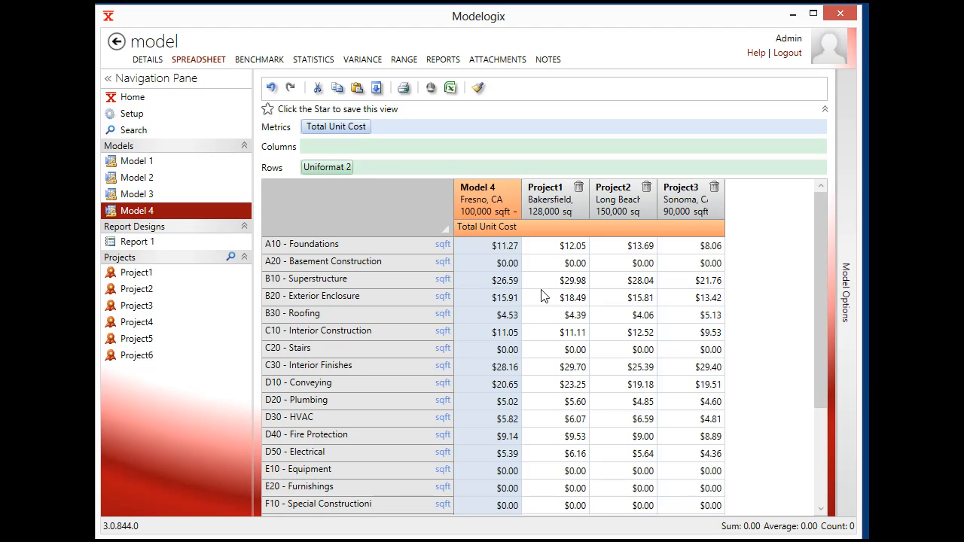
Exclude Project3's B10 - Superstructure unit cost from Model 4's calculation and check the totals.
{"action": "left_click", "coordinate": [699, 283]}
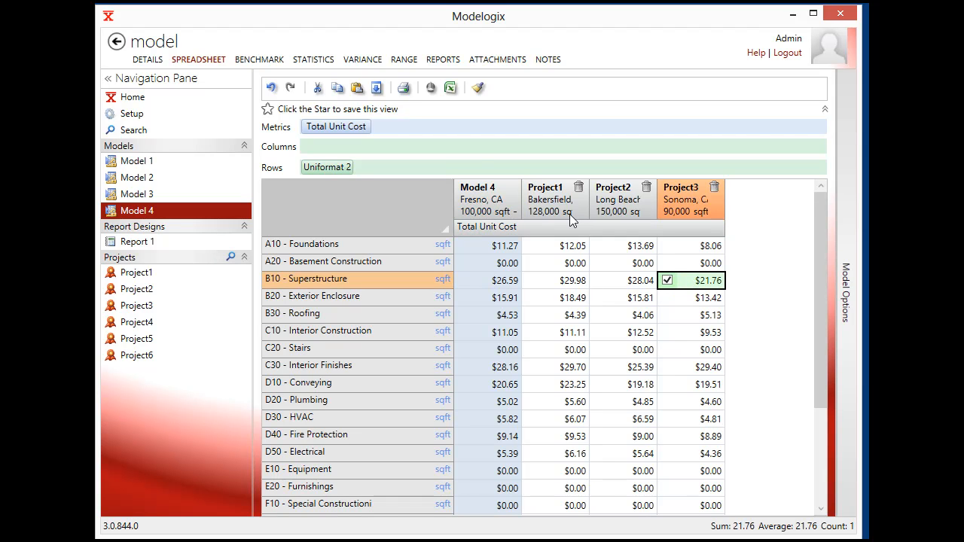
{"action": "left_click", "coordinate": [665, 282]}
{"action": "left_click_drag", "start_coordinate": [815, 278], "coordinate": [808, 422]}
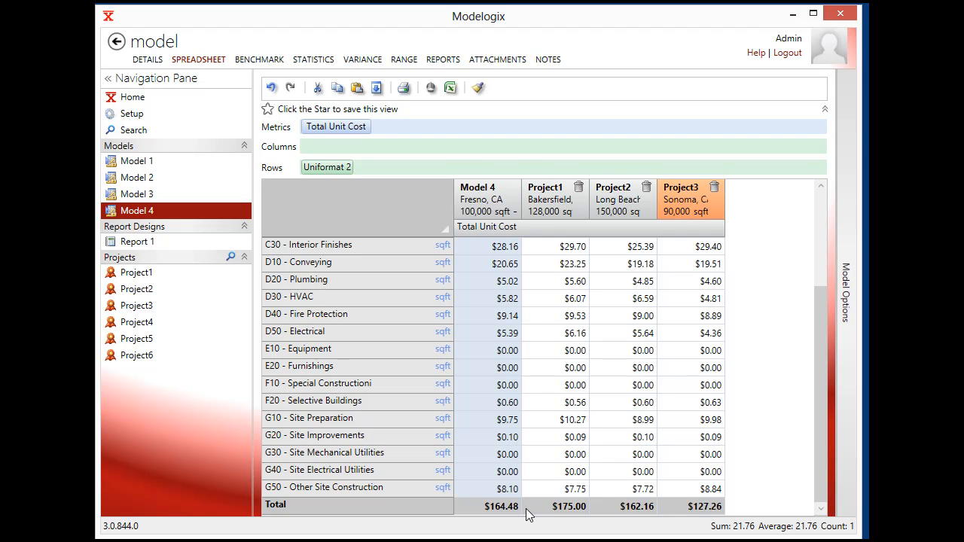
Override Model 4's G10 - Site Preparation unit cost with 14.00 and clear that override again.
{"action": "left_click", "coordinate": [500, 426]}
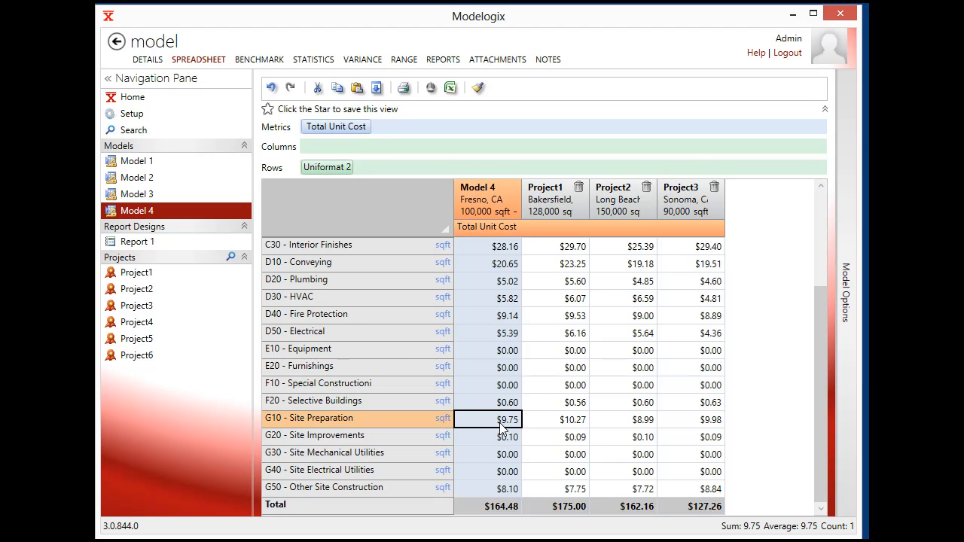
{"action": "type", "text": "14.00"}
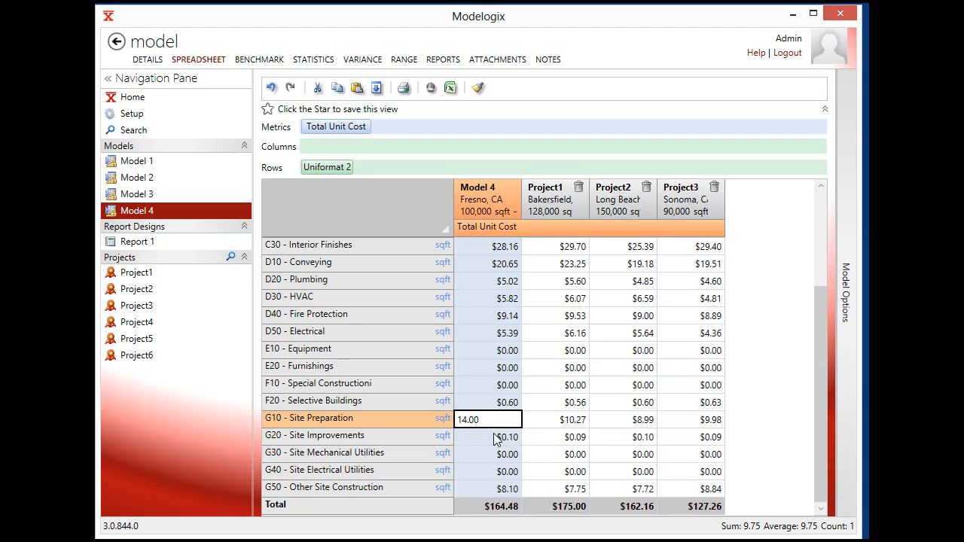
{"action": "left_click", "coordinate": [495, 438]}
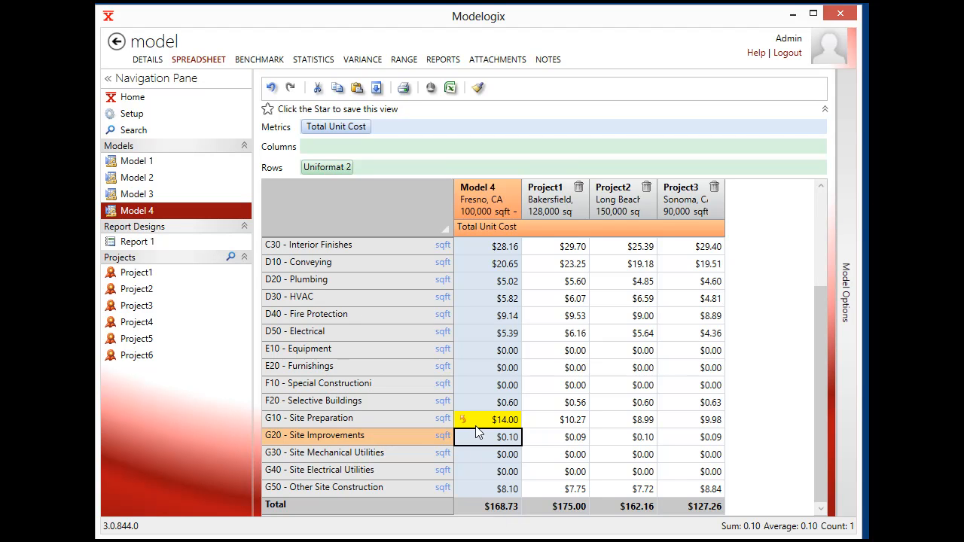
{"action": "left_click", "coordinate": [463, 419]}
Set Model 4's G10 - Site Preparation unit cost to 14.00 and view the model's range graph.
{"action": "left_click", "coordinate": [491, 421]}
{"action": "type", "text": "14.00"}
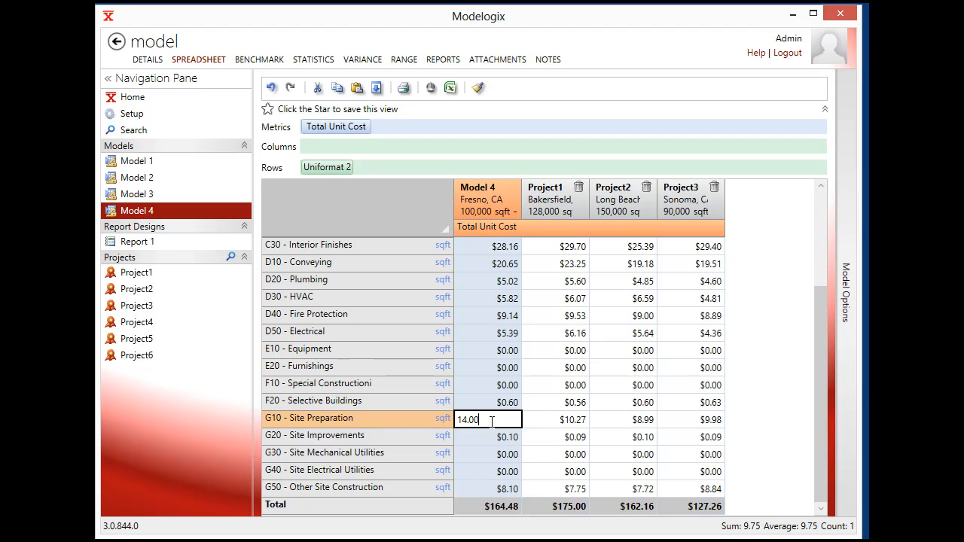
{"action": "key", "text": "Return"}
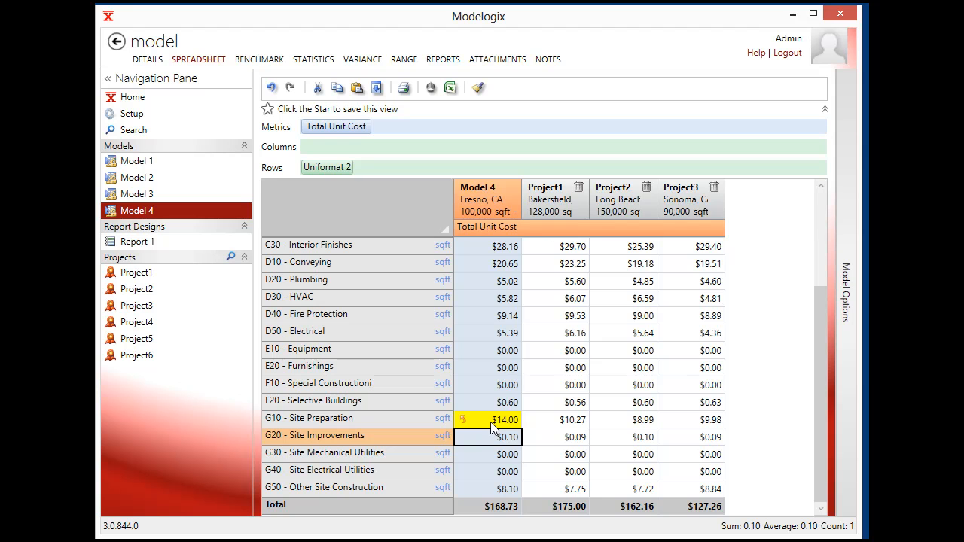
{"action": "mouse_move", "coordinate": [824, 335]}
{"action": "left_mouse_down"}
{"action": "mouse_move", "coordinate": [814, 221]}
{"action": "mouse_move", "coordinate": [819, 341]}
{"action": "left_mouse_up"}
{"action": "left_click", "coordinate": [404, 59]}
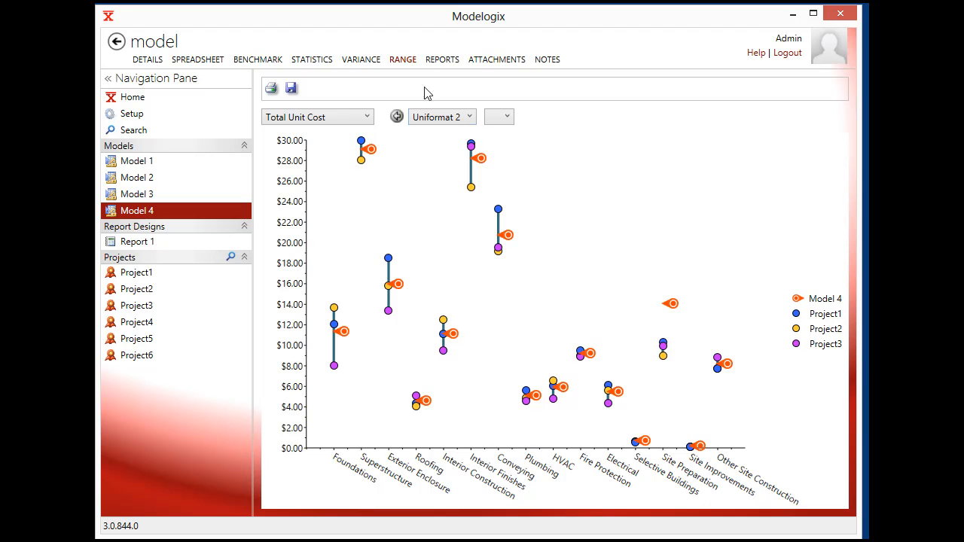
Preview Report 1 for Model 4 and examine the model spreadsheet page down to its total.
{"action": "left_click", "coordinate": [440, 60]}
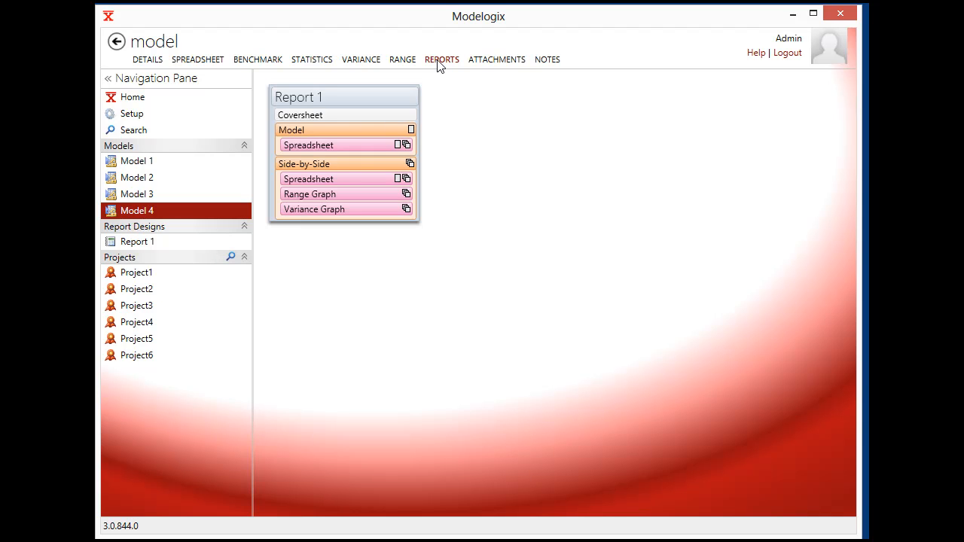
{"action": "left_click", "coordinate": [344, 153]}
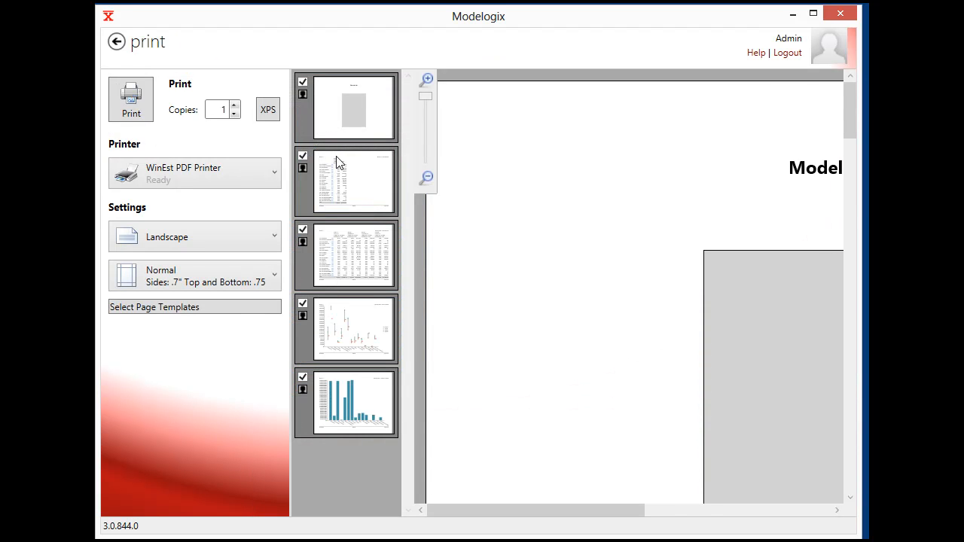
{"action": "left_click", "coordinate": [338, 174]}
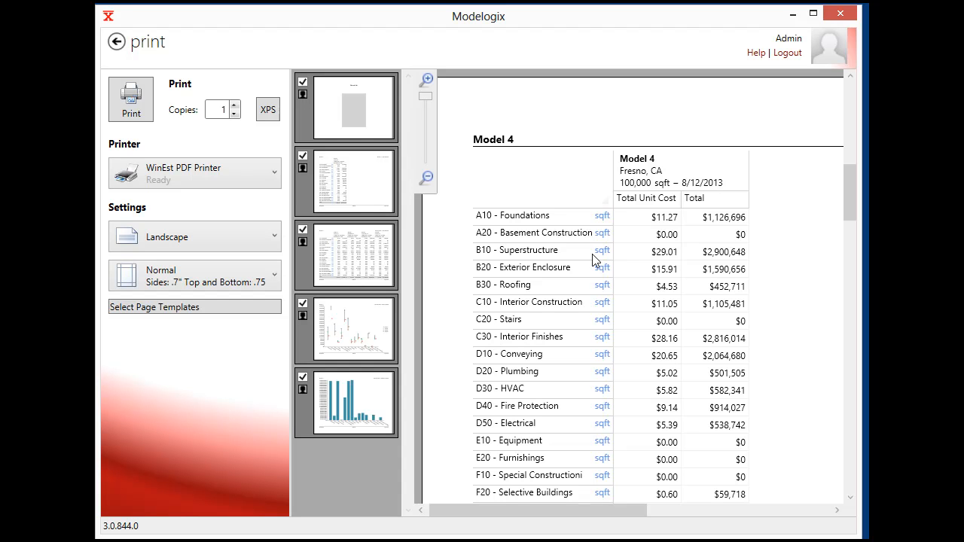
{"action": "left_click_drag", "start_coordinate": [854, 198], "coordinate": [856, 240]}
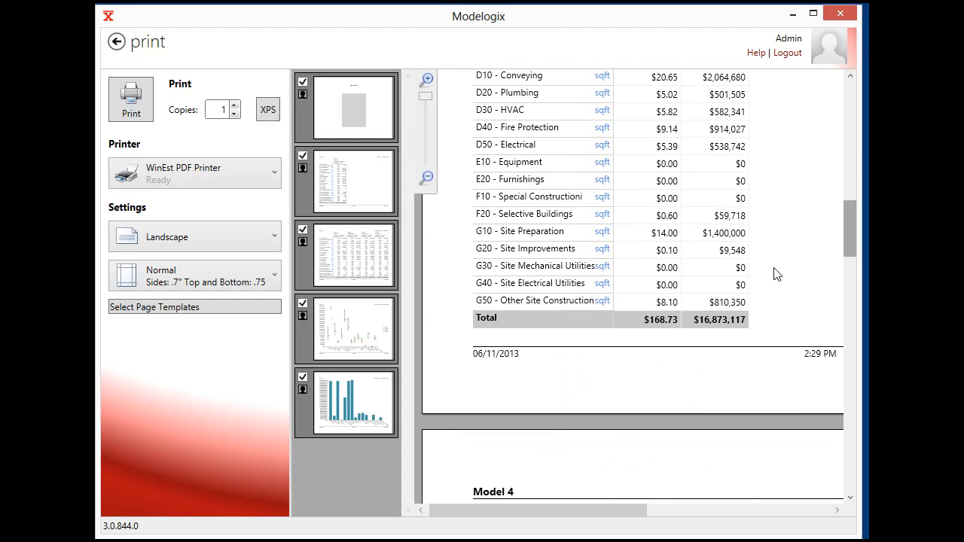
Examine the side-by-side spreadsheet, range graph and variance graph pages of the Report 1 preview.
{"action": "left_click", "coordinate": [385, 256]}
{"action": "left_click_drag", "start_coordinate": [585, 517], "coordinate": [606, 516]}
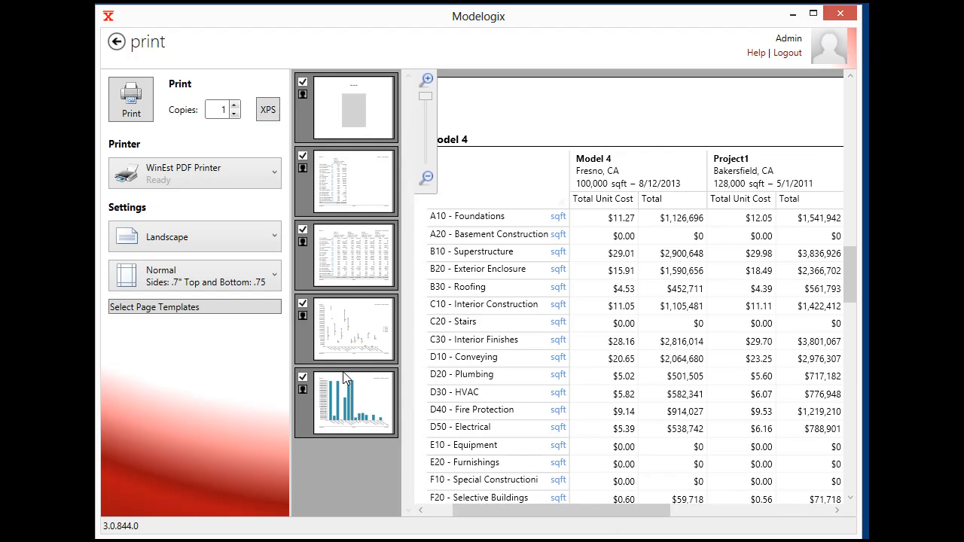
{"action": "left_click", "coordinate": [351, 348]}
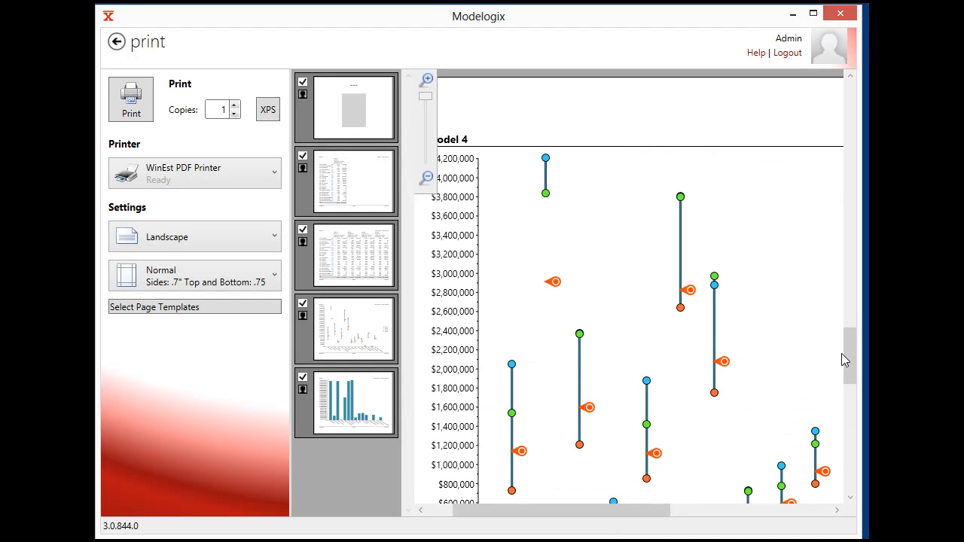
{"action": "left_click", "coordinate": [371, 415]}
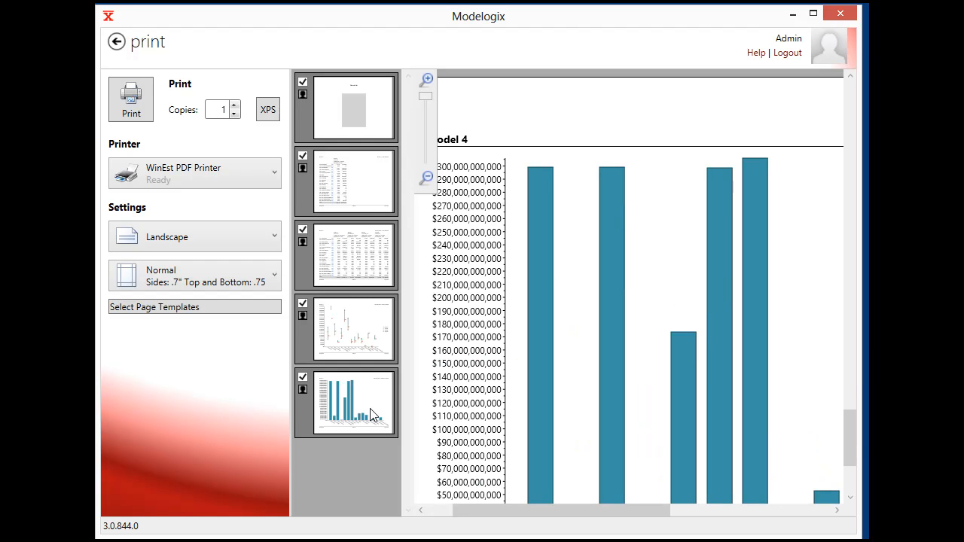
{"action": "left_click_drag", "start_coordinate": [854, 436], "coordinate": [857, 475]}
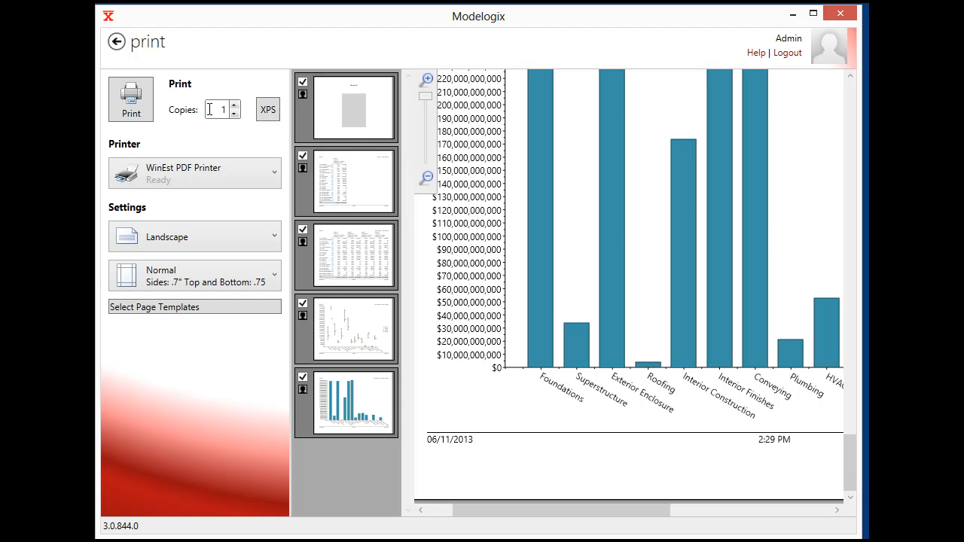
Leave the report preview and open the project search with its map and results.
{"action": "left_click", "coordinate": [117, 42]}
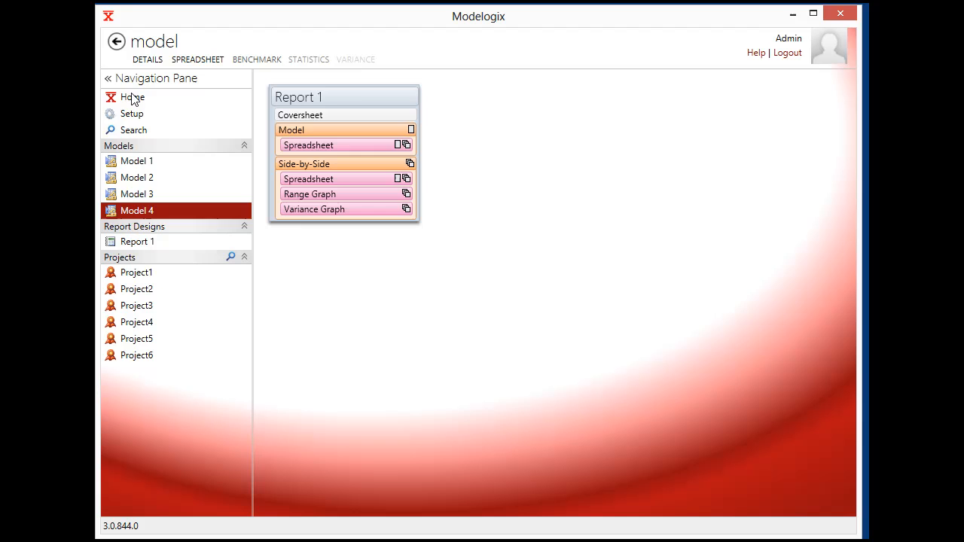
{"action": "left_click", "coordinate": [139, 131]}
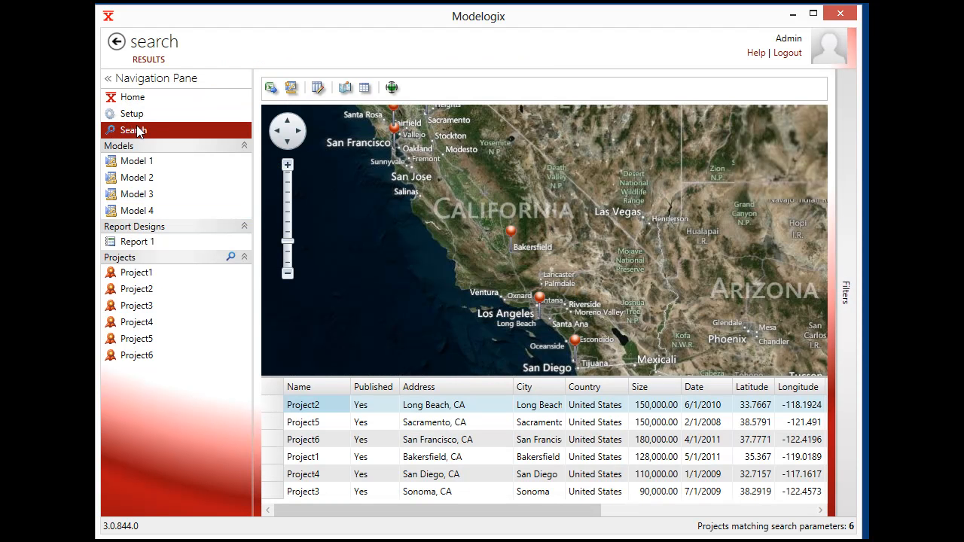